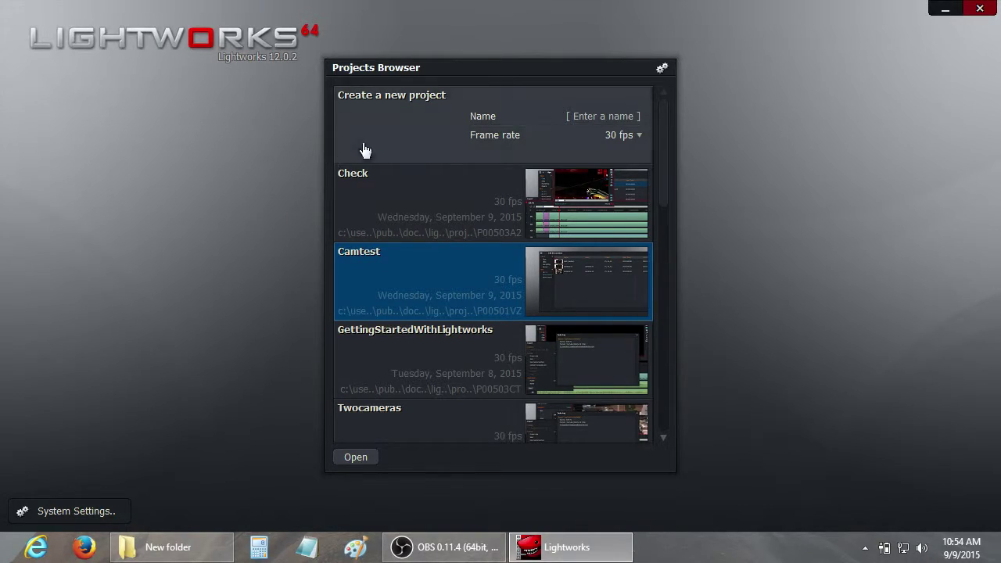
Name the new project 'lightworks demo', choose 60 fps, and create it
{"action": "left_click", "coordinate": [598, 117]}
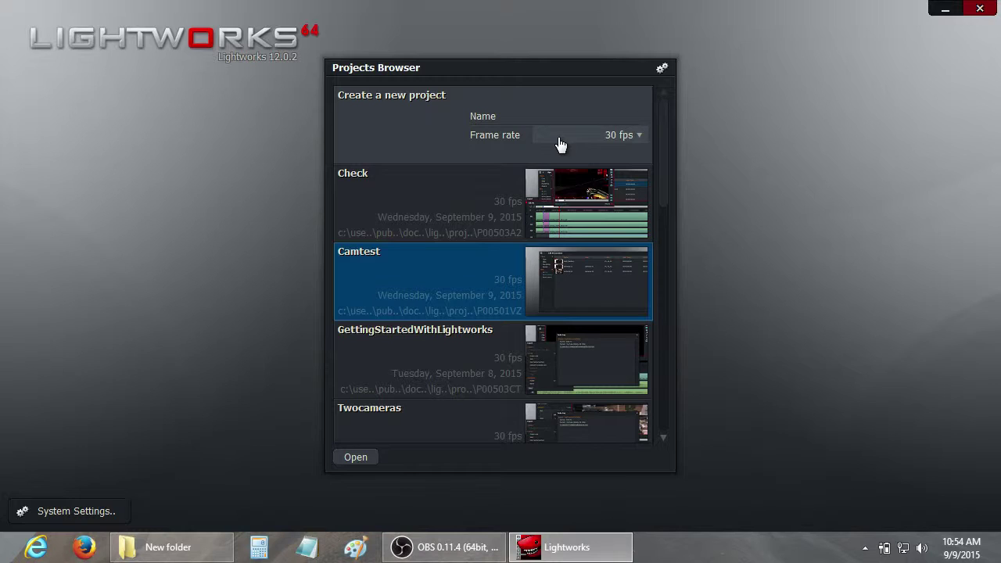
{"action": "type", "text": "lightwo"}
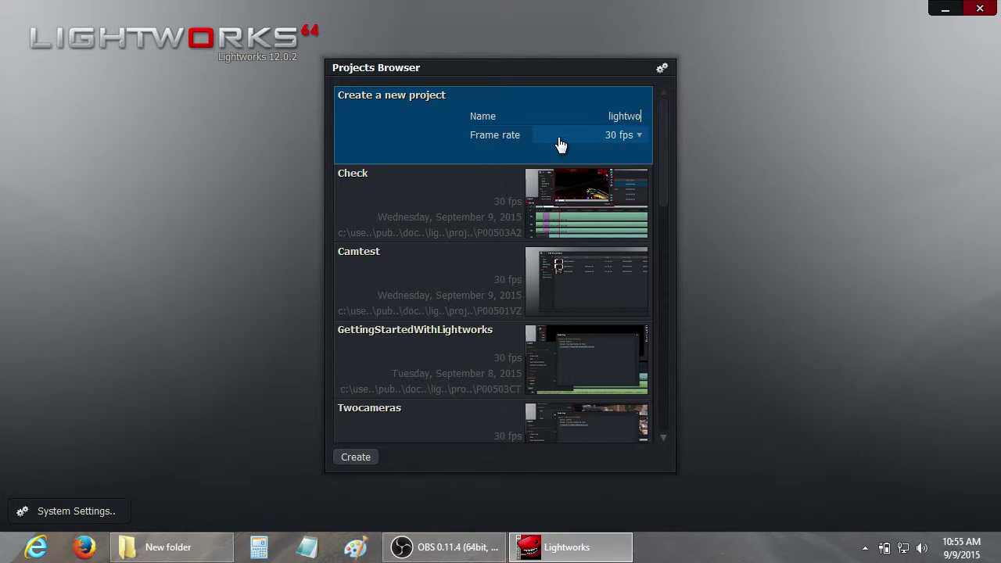
{"action": "type", "text": "rks demo"}
{"action": "left_click", "coordinate": [641, 139]}
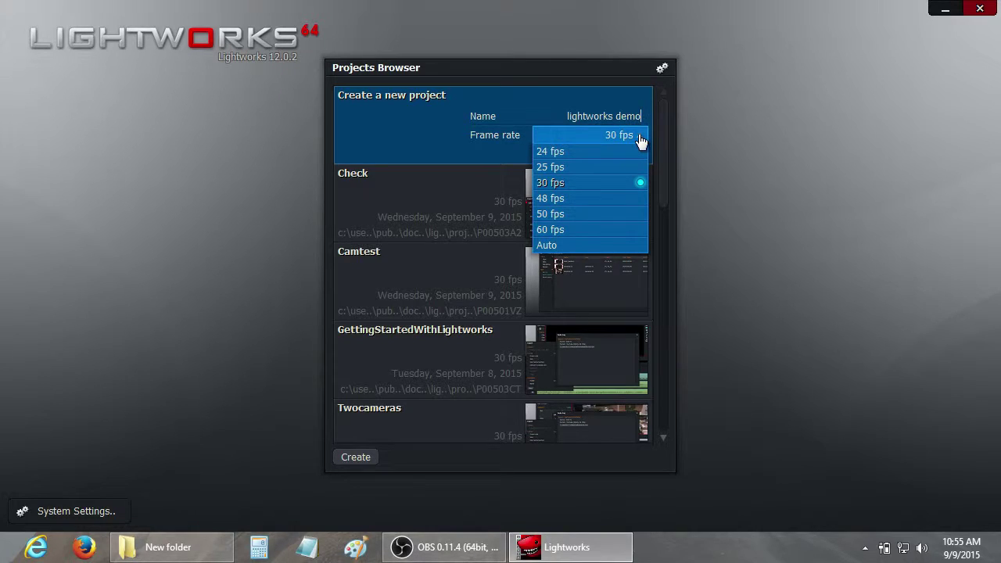
{"action": "left_click", "coordinate": [610, 230]}
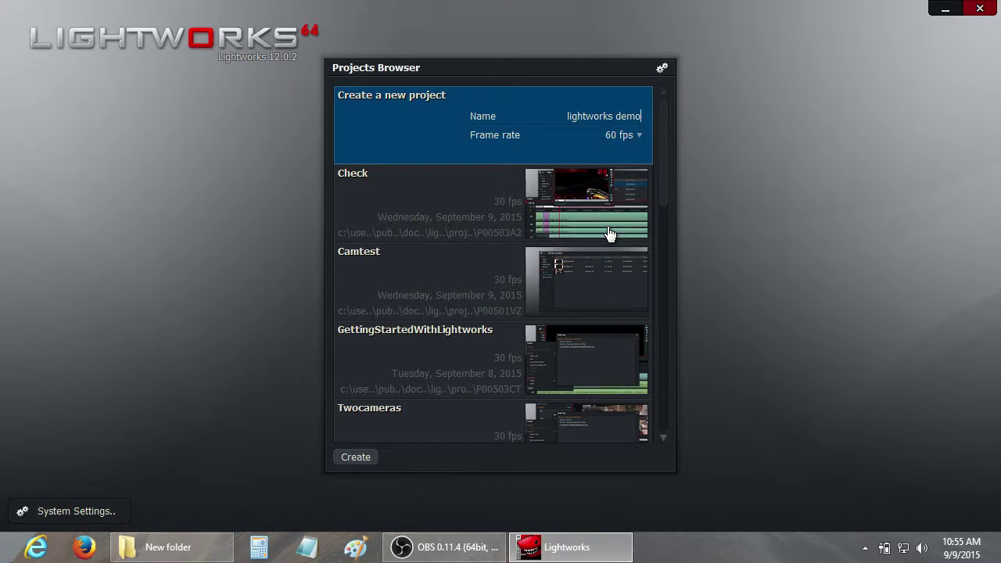
{"action": "left_click", "coordinate": [354, 460]}
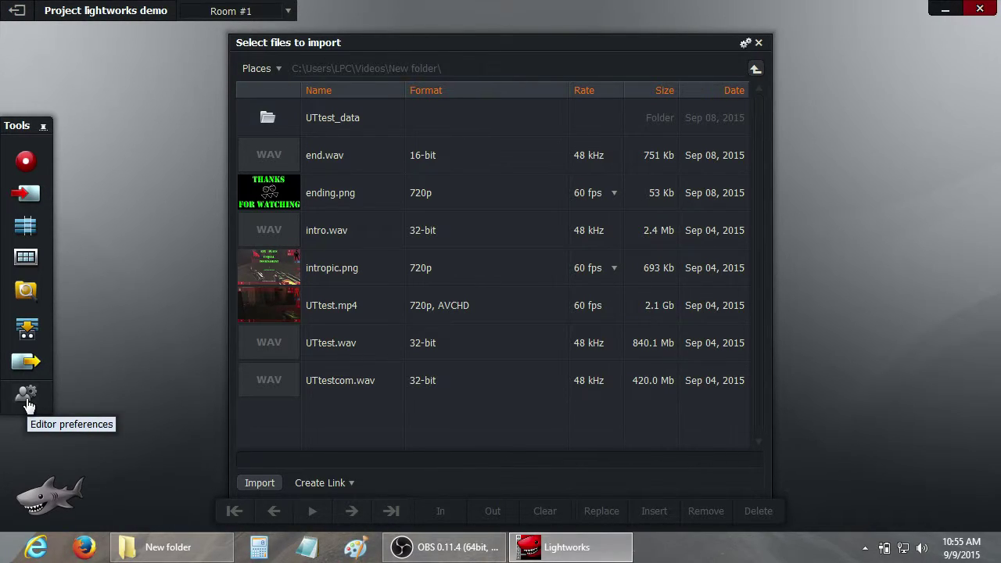
{"action": "left_click", "coordinate": [27, 400]}
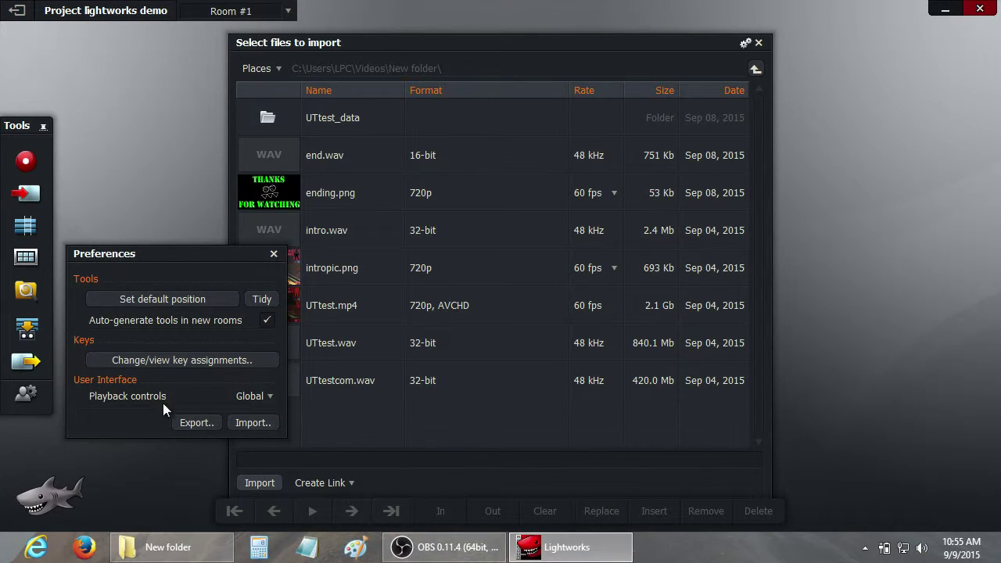
{"action": "left_click", "coordinate": [266, 398]}
{"action": "left_click", "coordinate": [235, 413]}
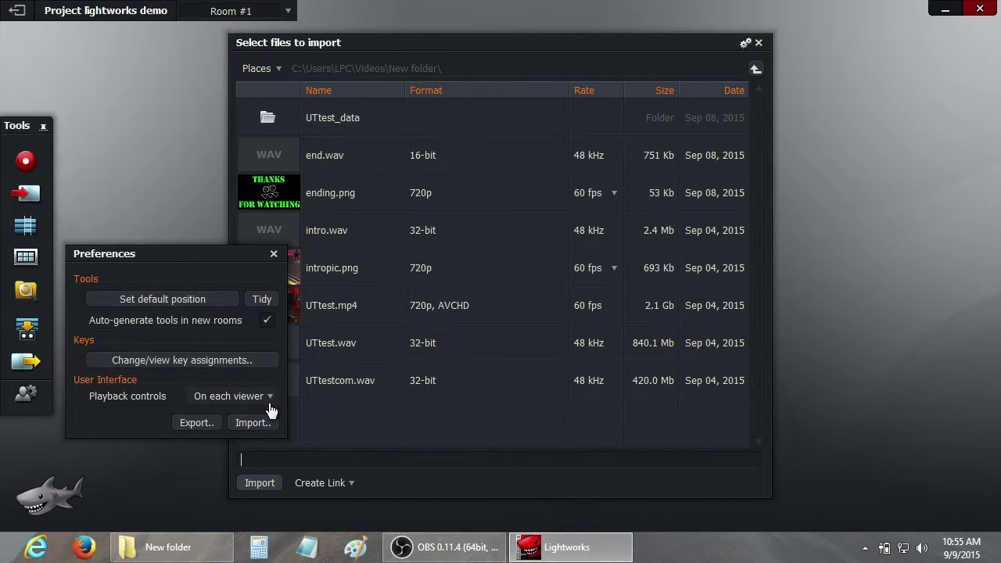
{"action": "left_click", "coordinate": [269, 397]}
{"action": "left_click", "coordinate": [268, 429]}
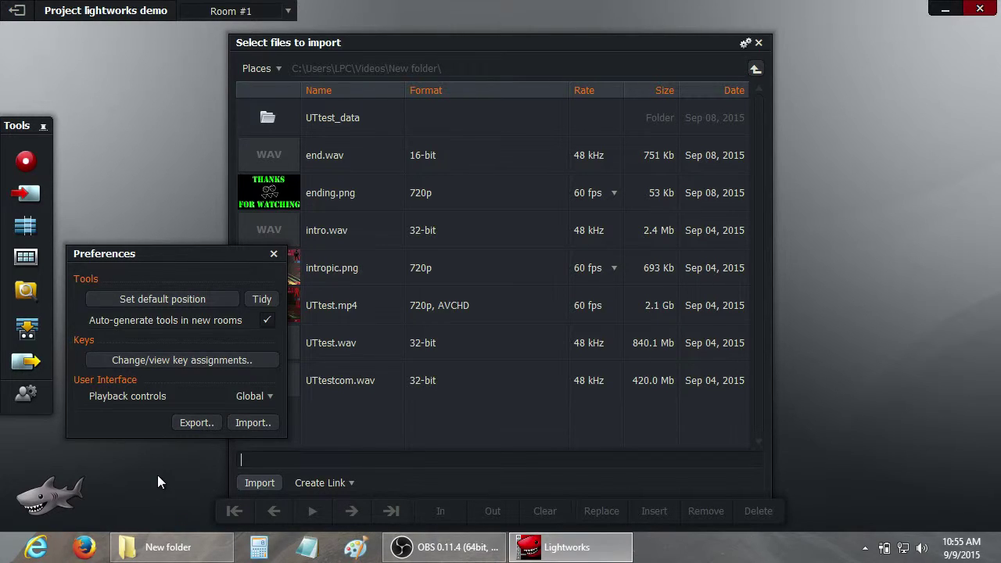
Set the project's video output format to 720p 60.0fps with 10-bit precision
{"action": "left_click", "coordinate": [274, 255]}
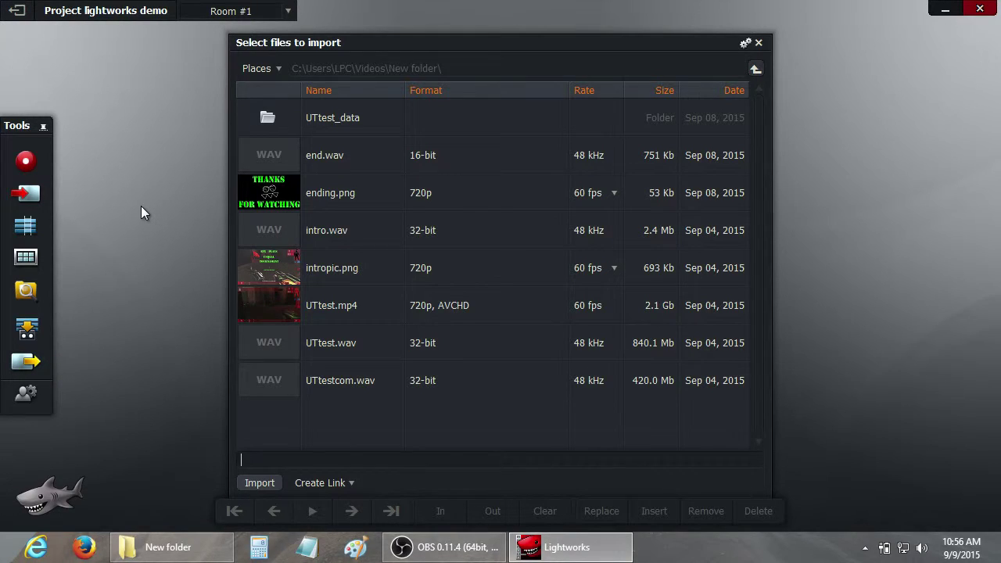
{"action": "left_click", "coordinate": [110, 14]}
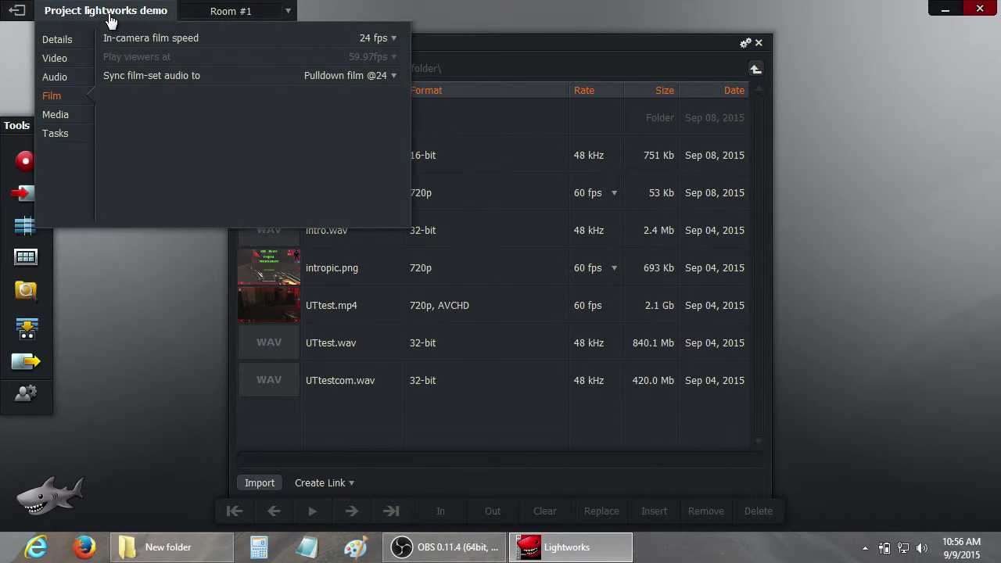
{"action": "left_click", "coordinate": [68, 43]}
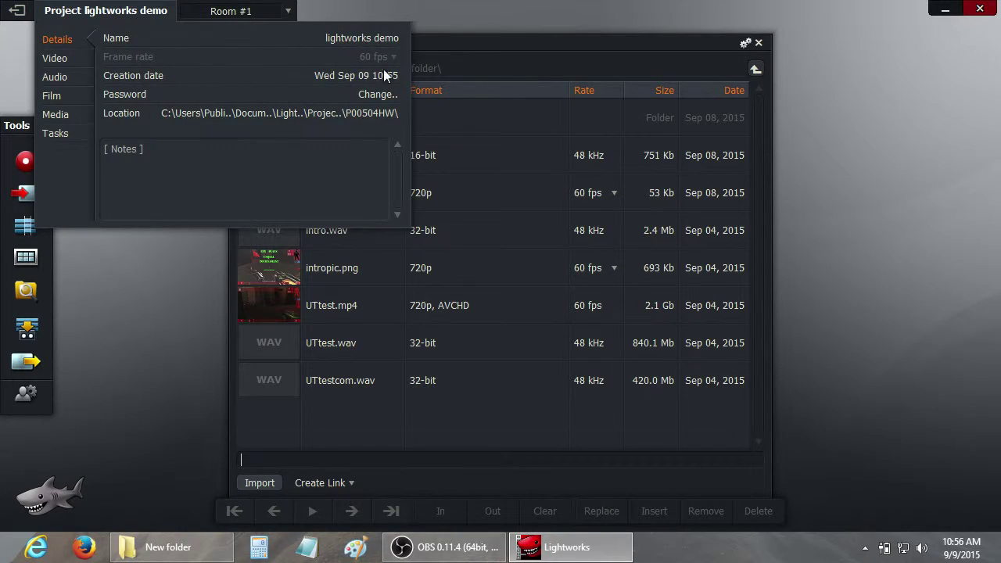
{"action": "left_click", "coordinate": [55, 60]}
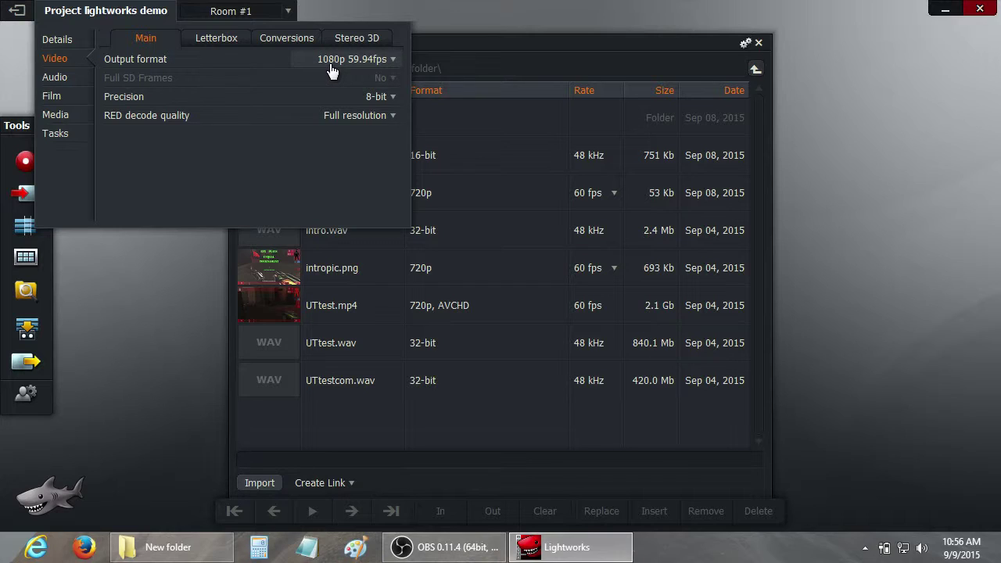
{"action": "left_click", "coordinate": [390, 62]}
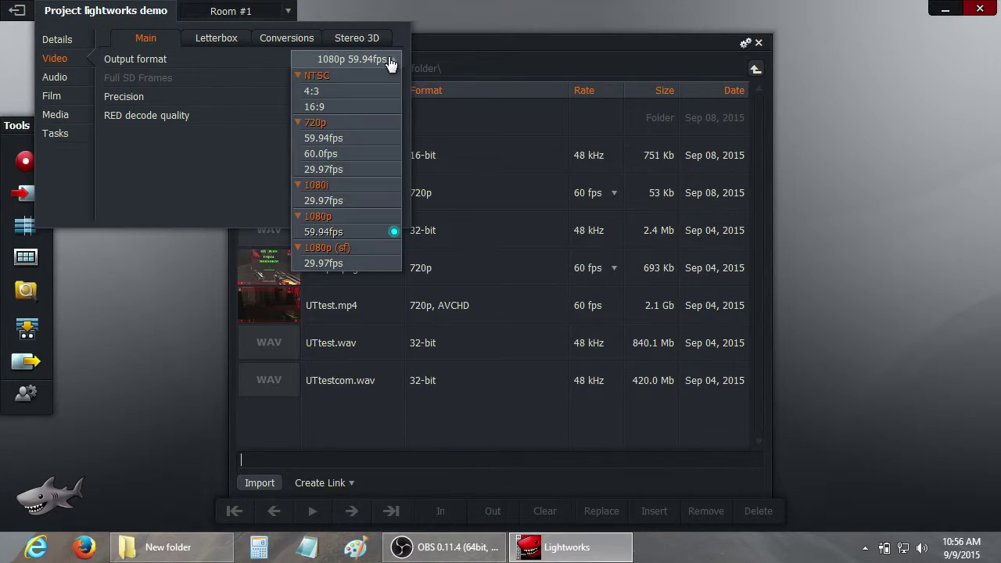
{"action": "left_click", "coordinate": [342, 157]}
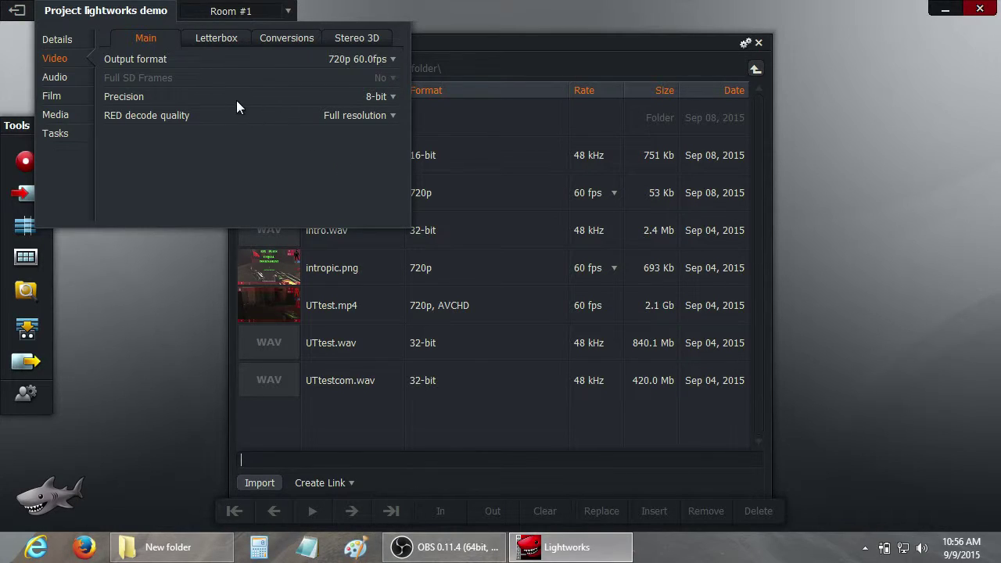
{"action": "left_click", "coordinate": [391, 97]}
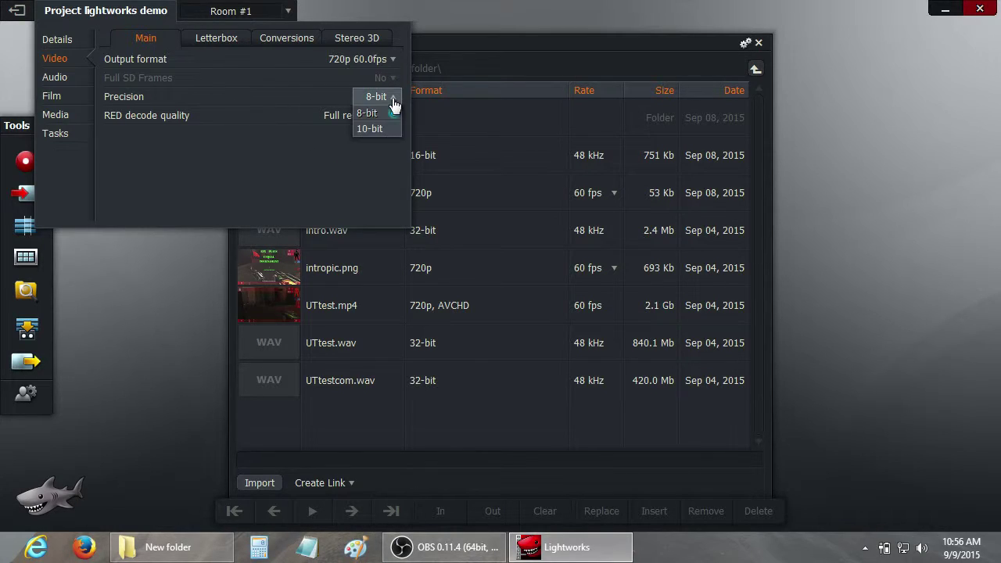
{"action": "left_click", "coordinate": [383, 129]}
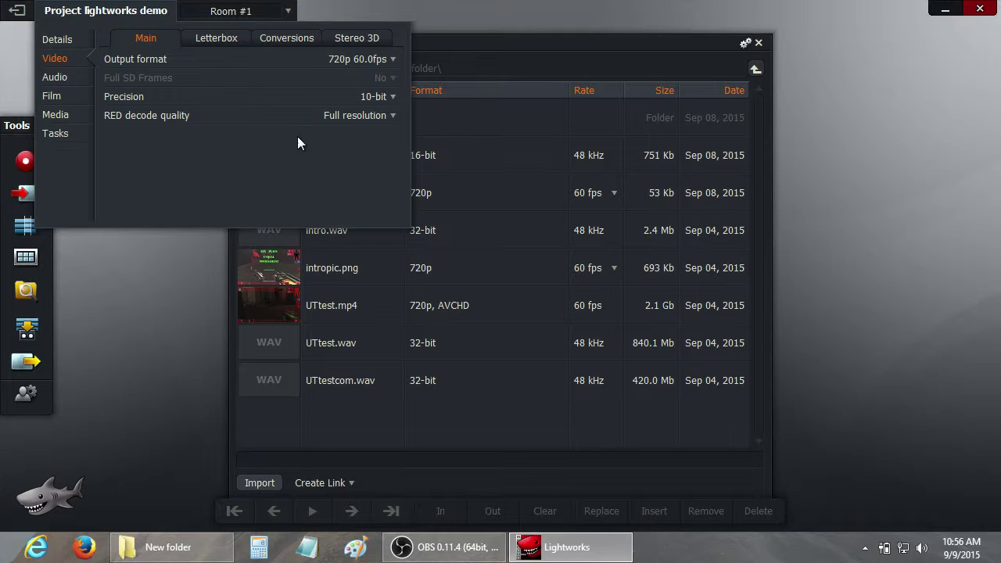
{"action": "left_click", "coordinate": [54, 79]}
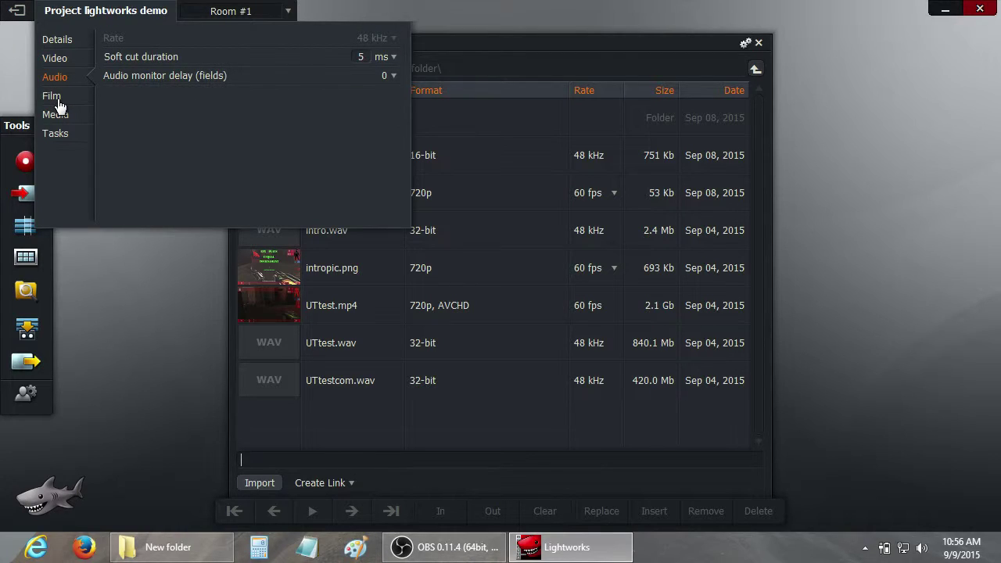
{"action": "left_click", "coordinate": [55, 97]}
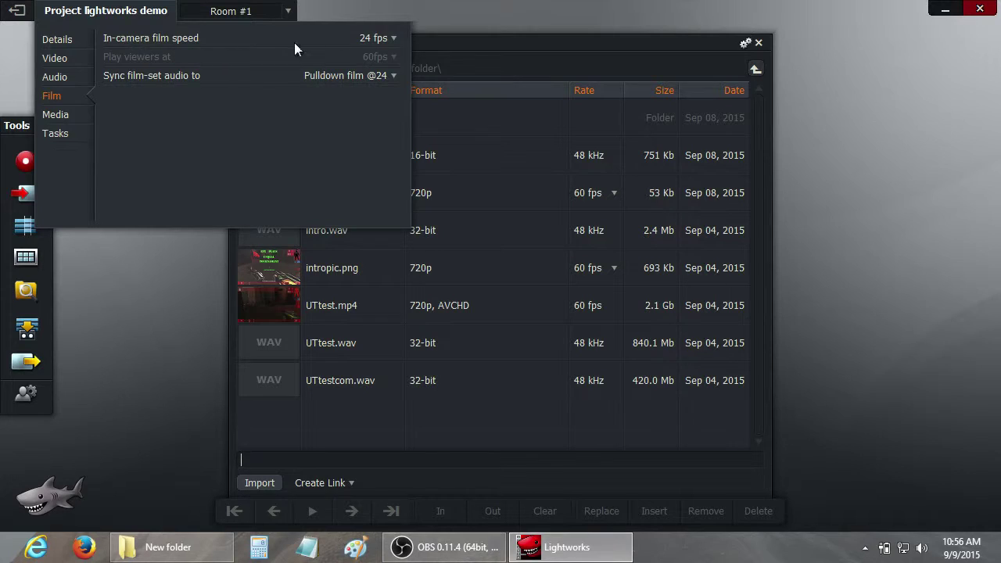
{"action": "left_click", "coordinate": [391, 46]}
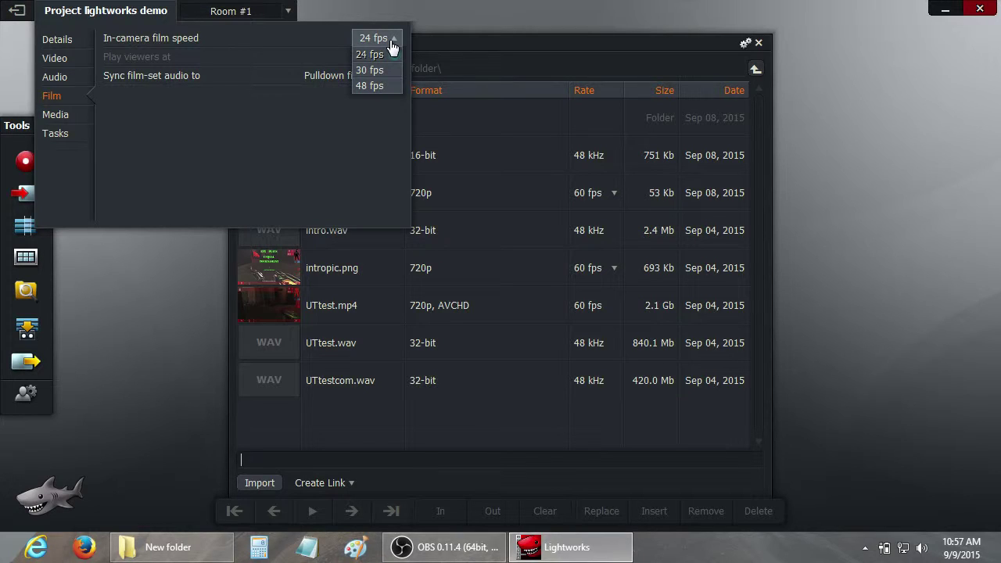
{"action": "left_click", "coordinate": [381, 86]}
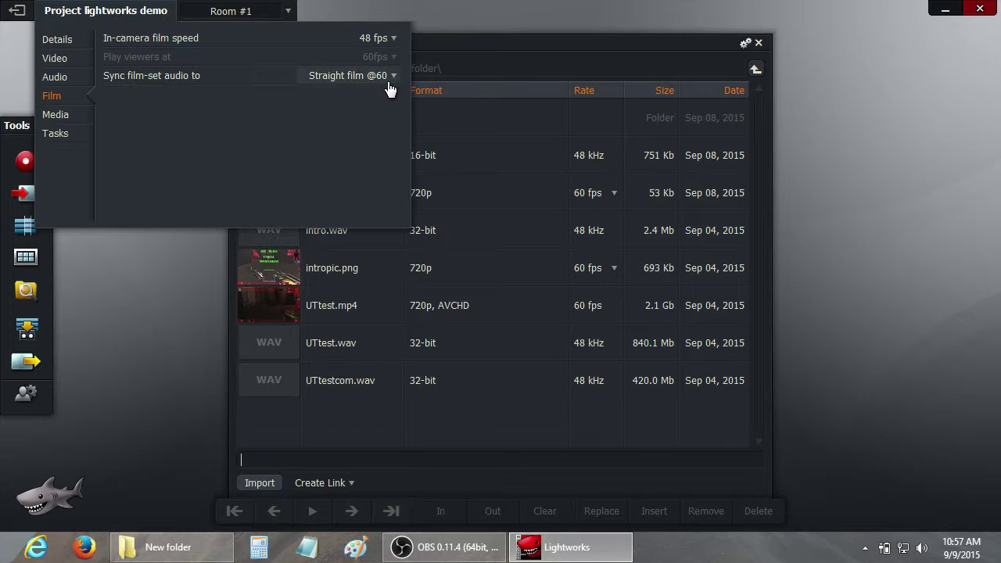
{"action": "left_click", "coordinate": [392, 78]}
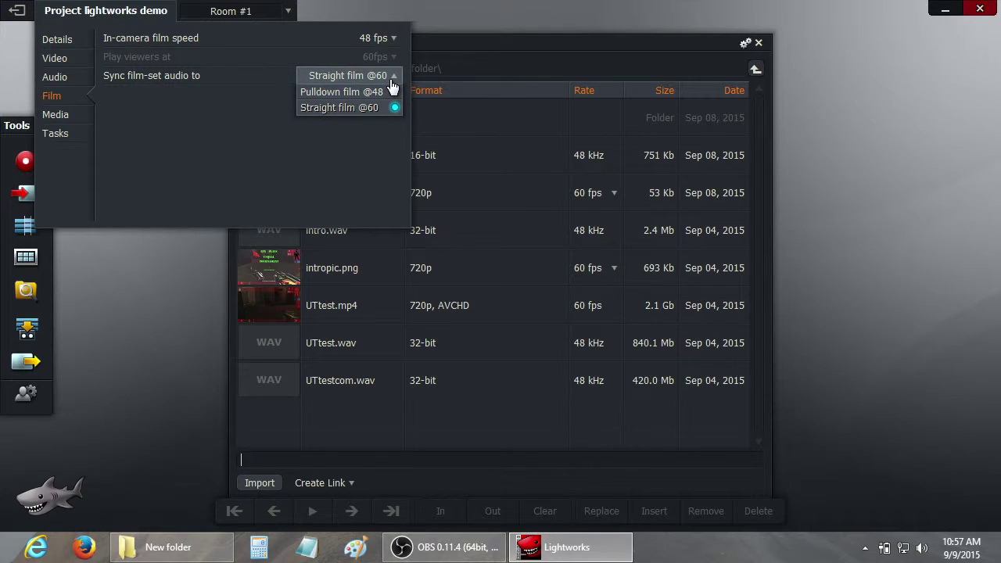
{"action": "left_click", "coordinate": [391, 108]}
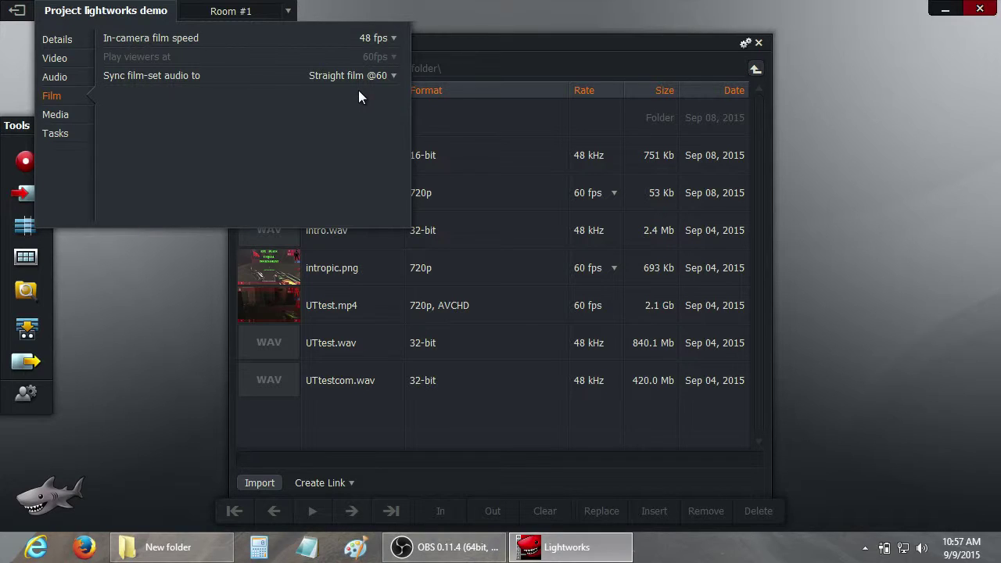
{"action": "left_click", "coordinate": [58, 116]}
{"action": "left_click", "coordinate": [55, 135]}
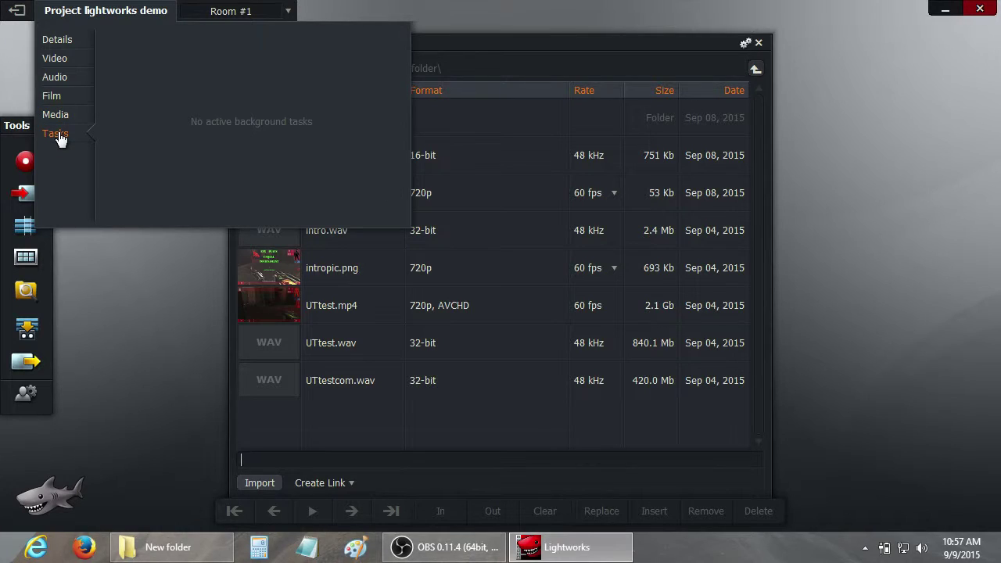
{"action": "left_click", "coordinate": [66, 41]}
{"action": "left_click", "coordinate": [97, 15]}
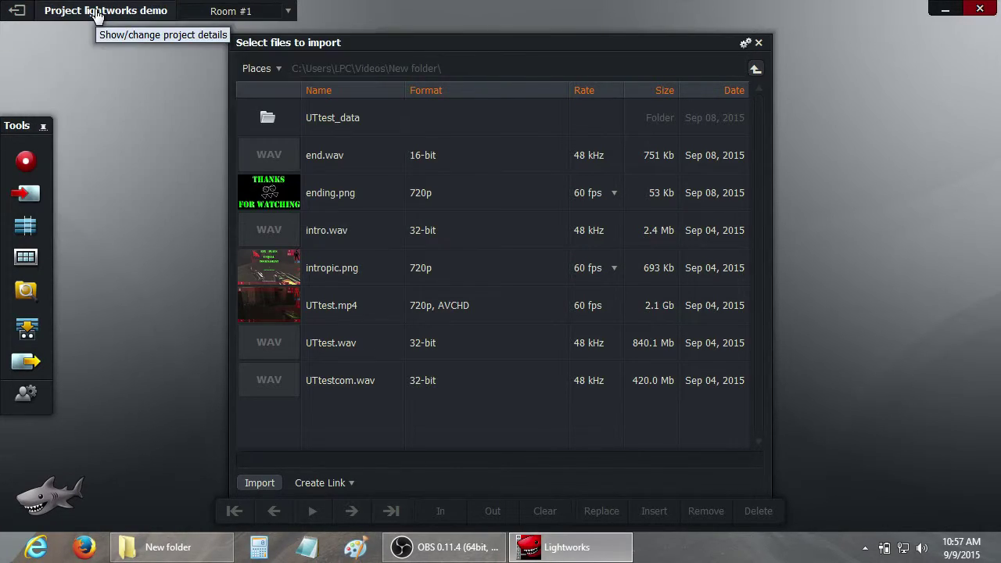
Show the New Edit Settings panel with 1 video track, 2 audio tracks and 5-minute length
{"action": "left_click", "coordinate": [28, 227]}
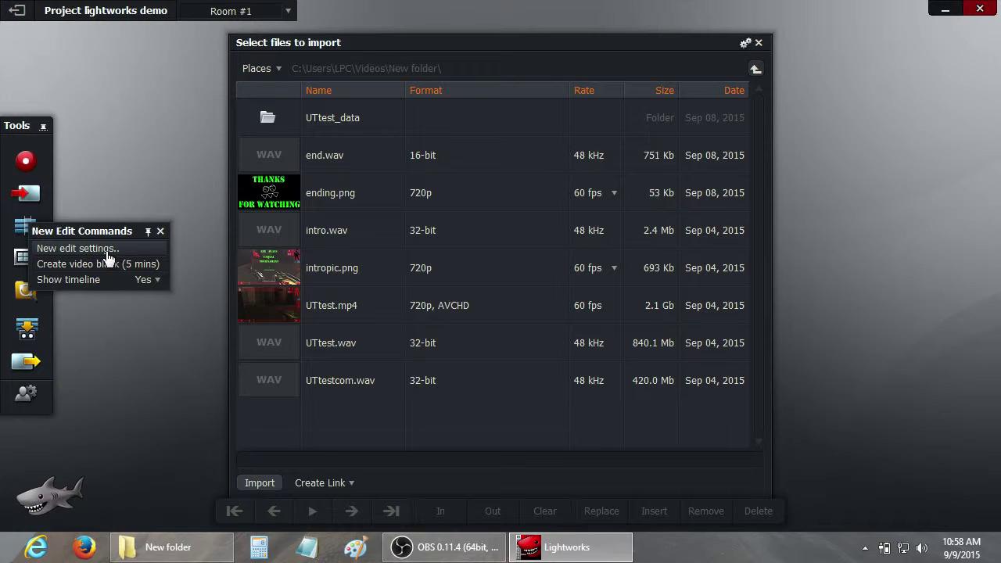
{"action": "left_click", "coordinate": [78, 248]}
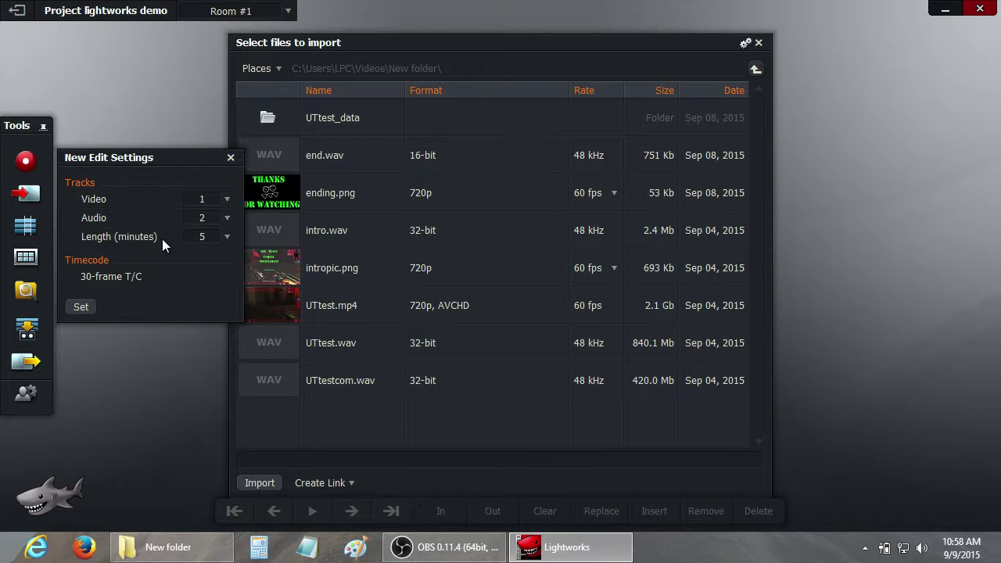
Confirm in UTtest.mp4's Properties details that the video runs 00:38:13, then cancel
{"action": "left_click", "coordinate": [162, 541]}
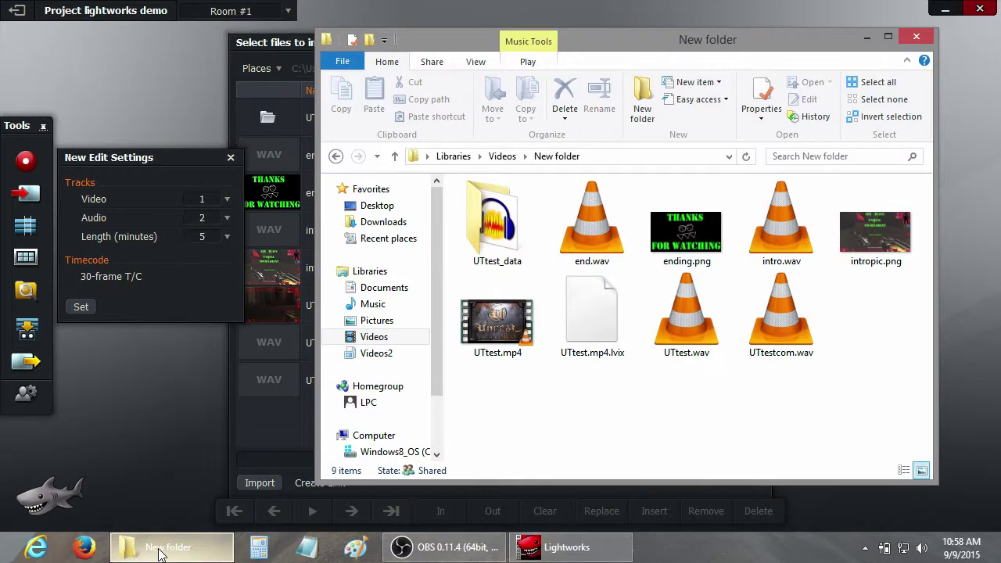
{"action": "left_click", "coordinate": [512, 331]}
{"action": "right_click", "coordinate": [512, 329]}
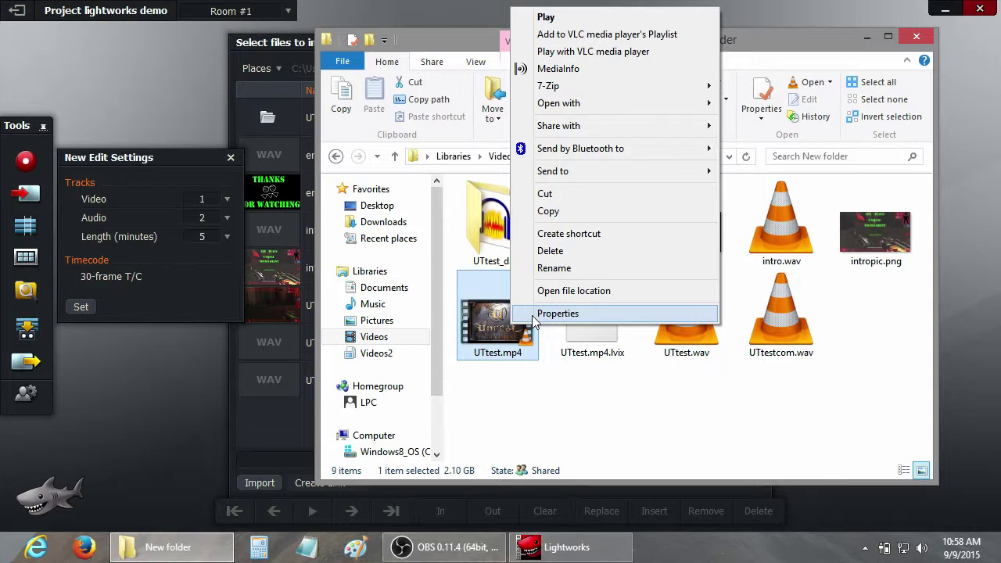
{"action": "left_click", "coordinate": [533, 321]}
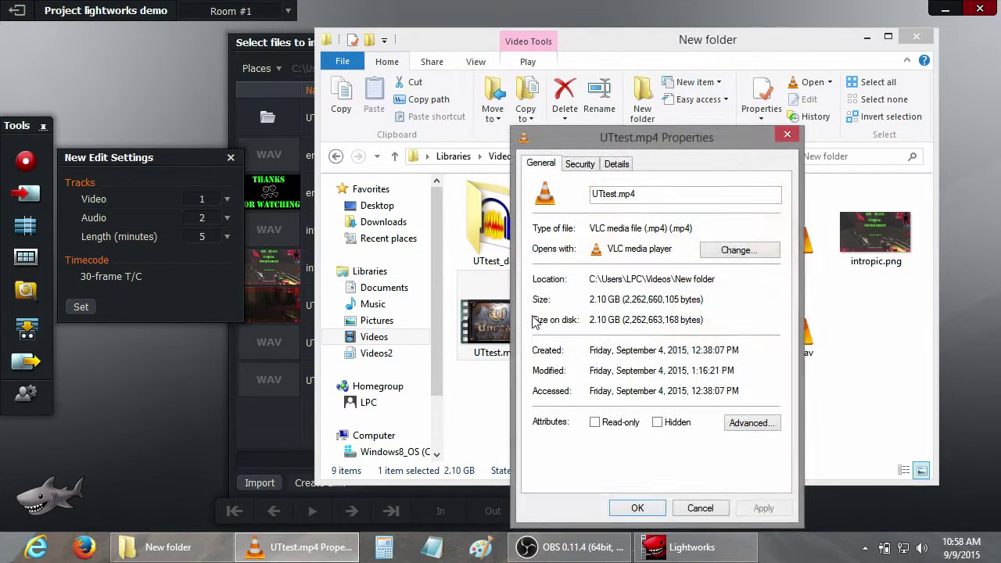
{"action": "left_click", "coordinate": [626, 165]}
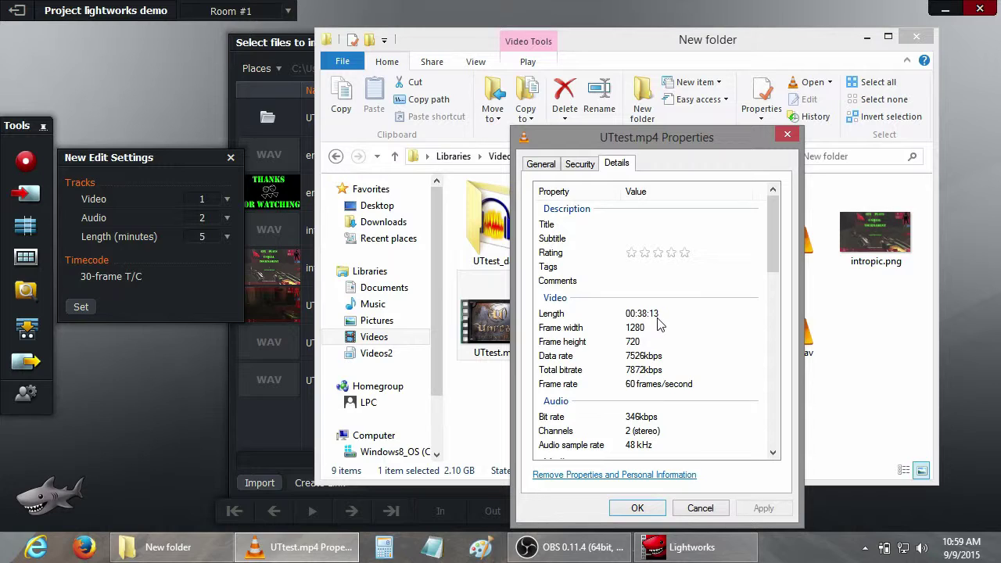
{"action": "left_click", "coordinate": [700, 507]}
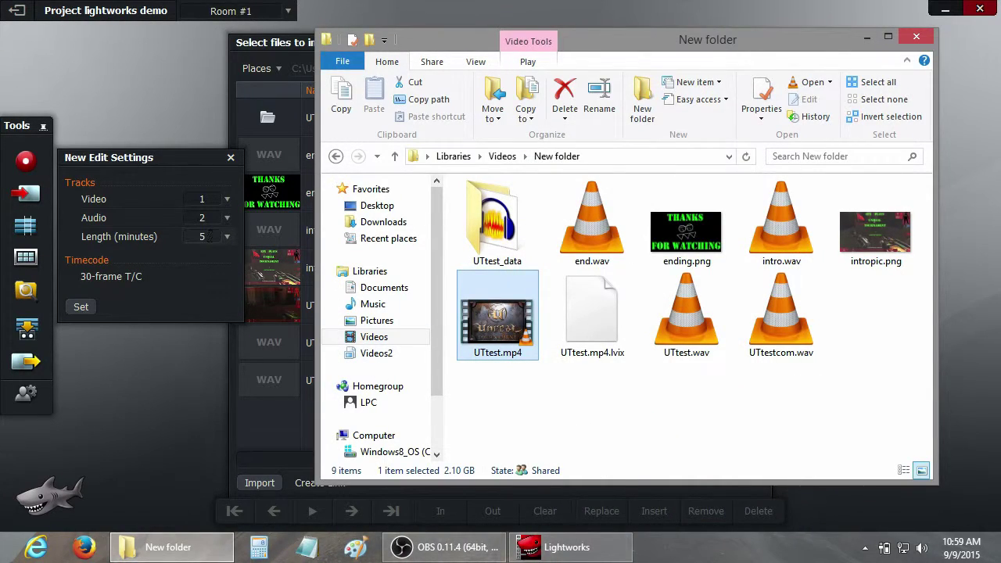
Change the new edit's length to 40 minutes and apply the settings
{"action": "left_click", "coordinate": [228, 237]}
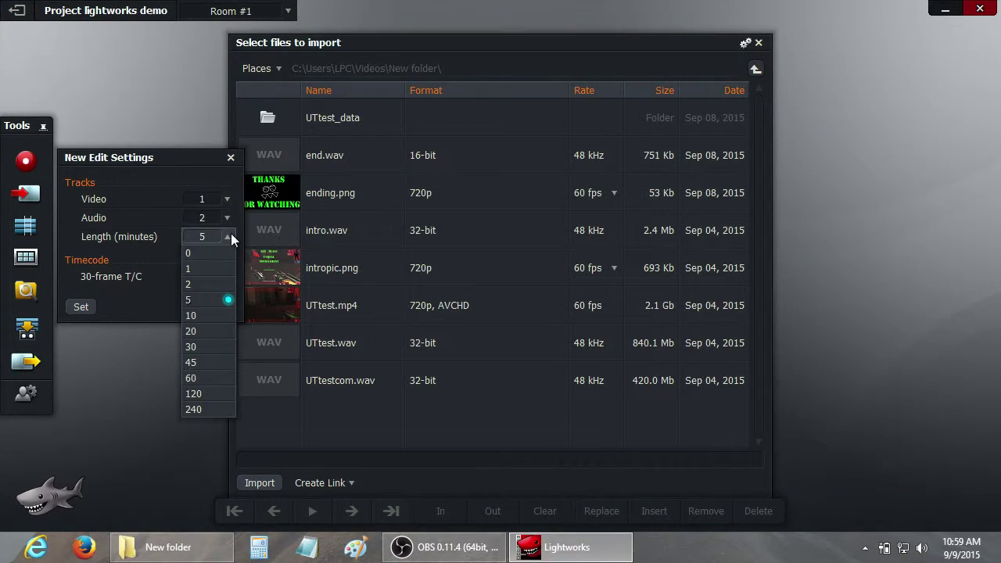
{"action": "left_click", "coordinate": [214, 362]}
{"action": "key", "text": "BackSpace"}
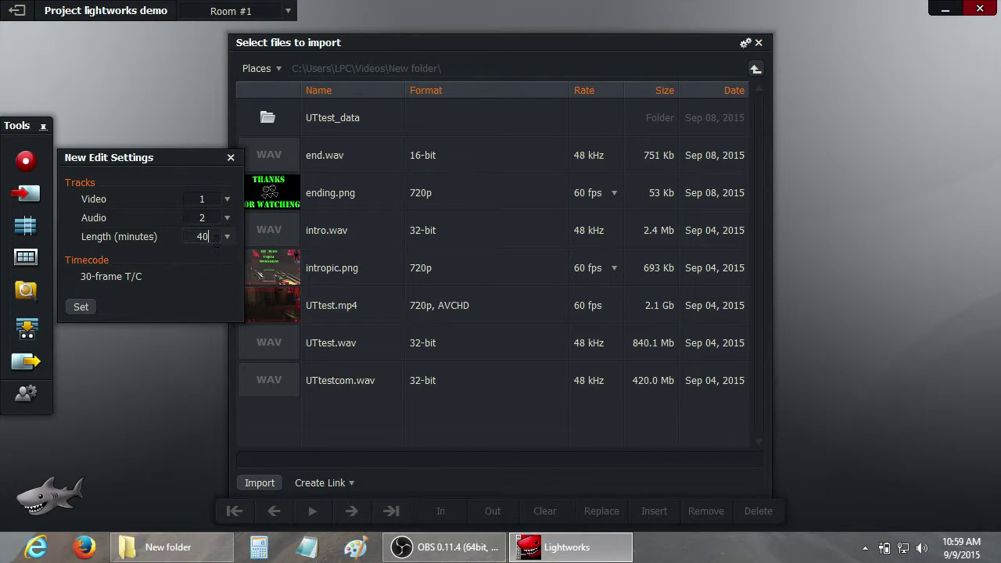
{"action": "left_click", "coordinate": [83, 308]}
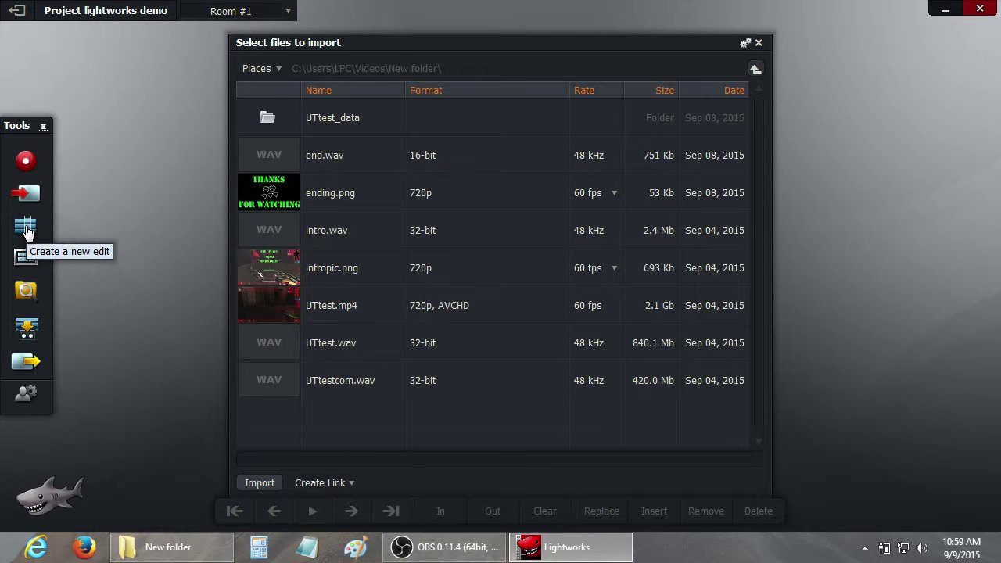
Create Edit #1, pick intropic.png for import, and set stills duration to 30 seconds
{"action": "left_click", "coordinate": [26, 228]}
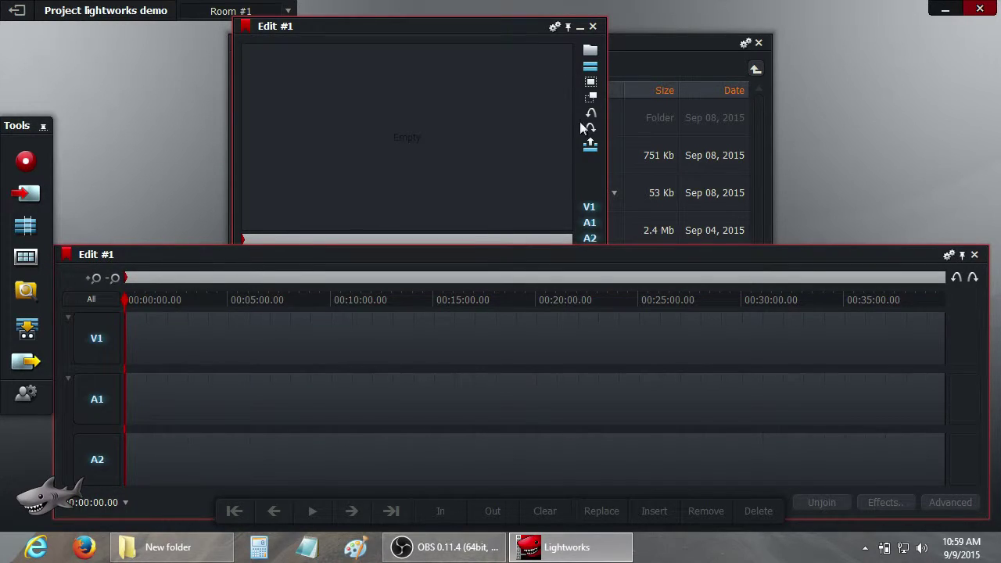
{"action": "left_click", "coordinate": [666, 47]}
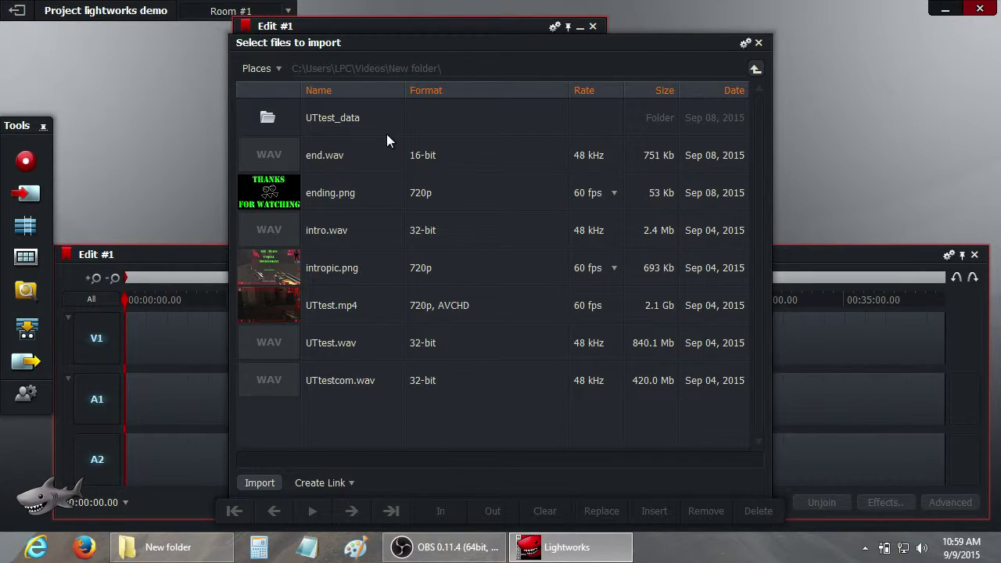
{"action": "left_click", "coordinate": [273, 267]}
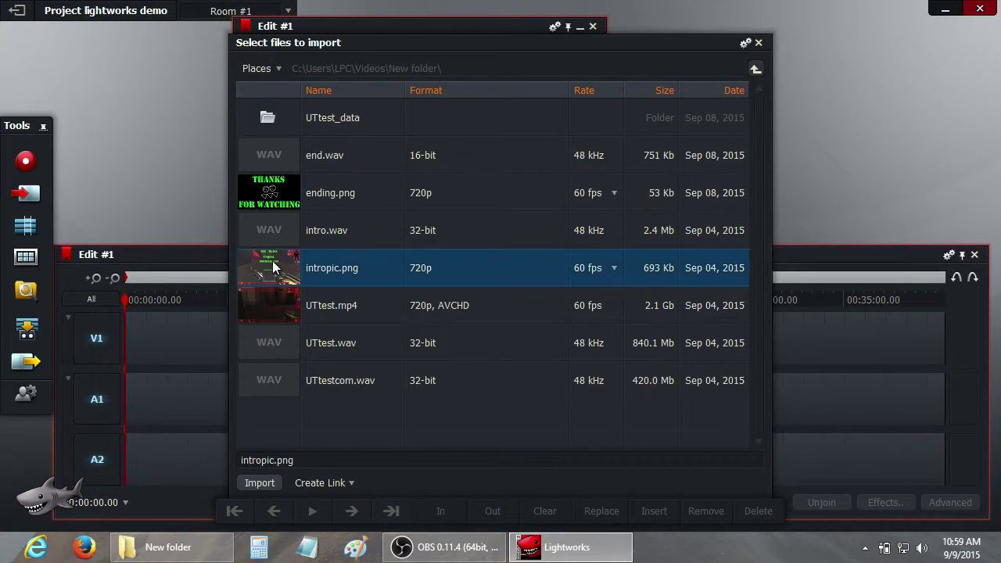
{"action": "left_click", "coordinate": [745, 46]}
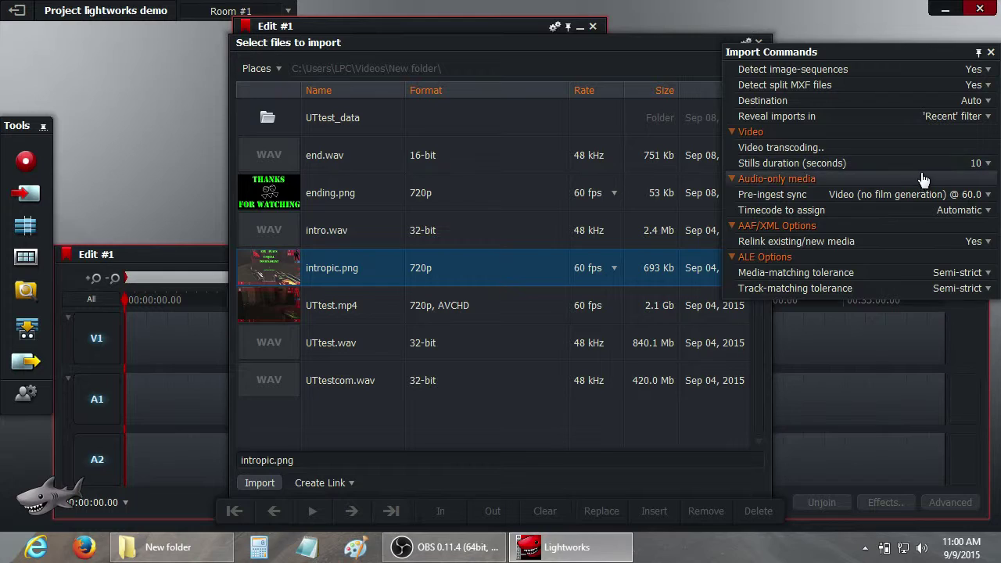
{"action": "left_click", "coordinate": [988, 164]}
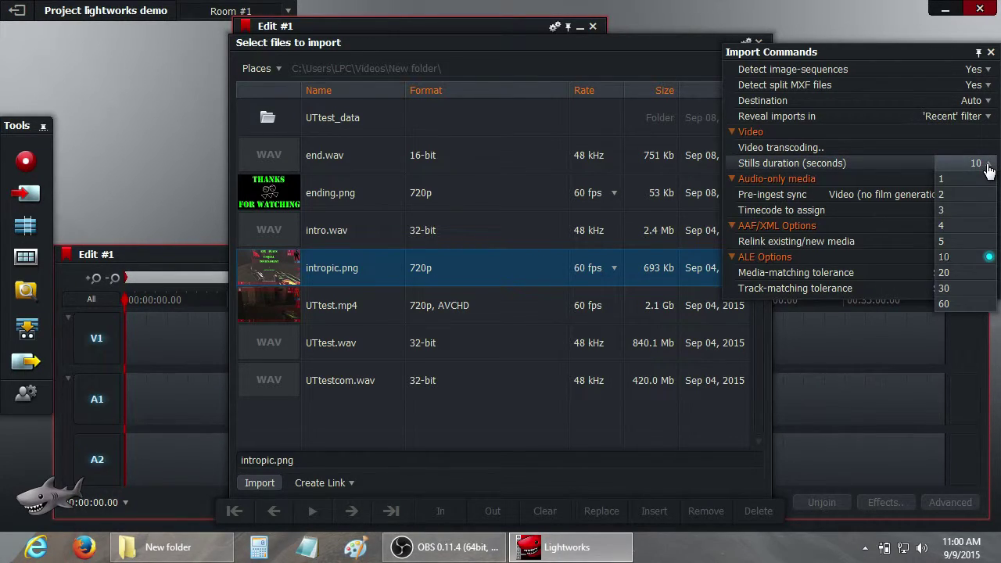
{"action": "left_click", "coordinate": [968, 289]}
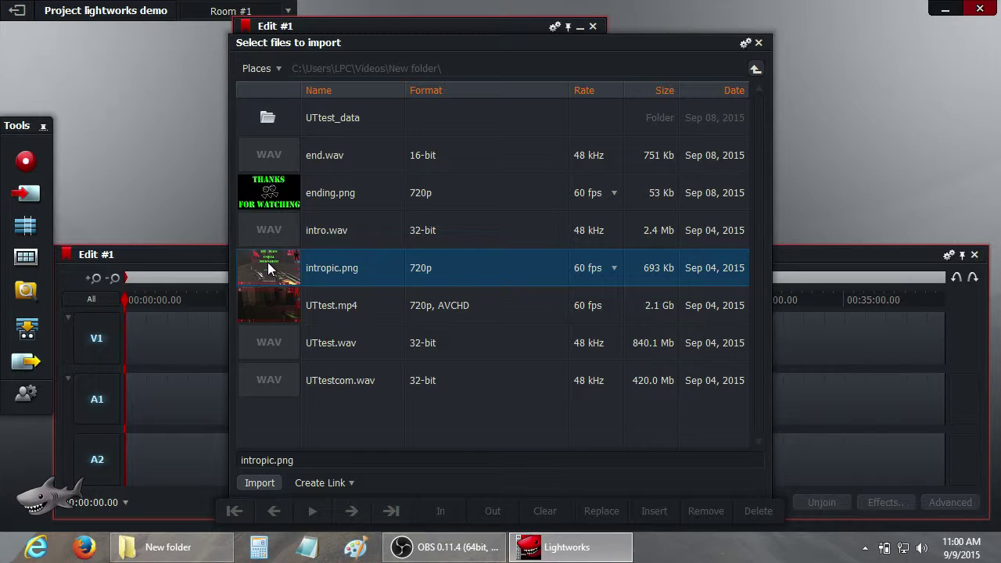
Import intropic.png and drop the intropic still at the start of the V1 track
{"action": "left_click", "coordinate": [260, 483]}
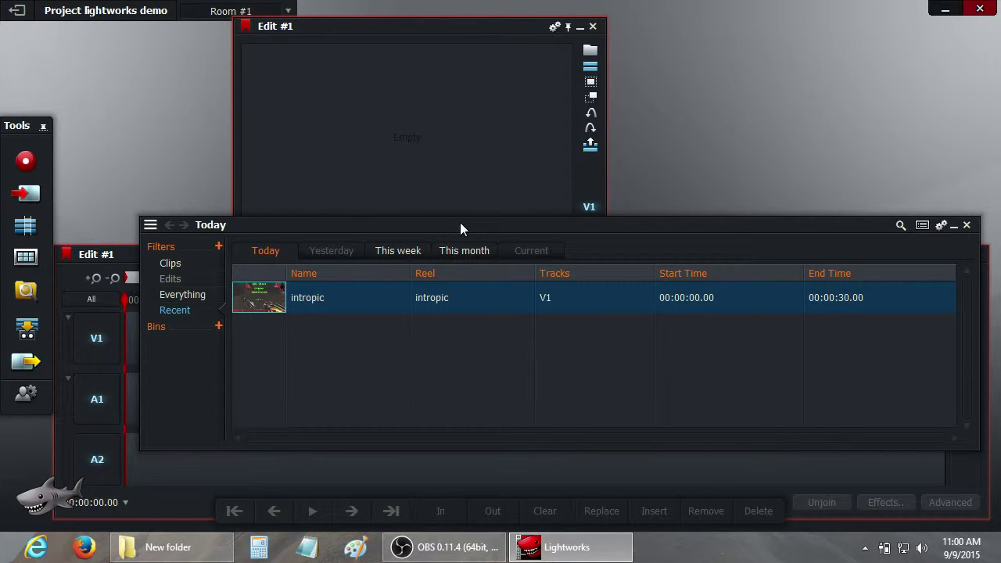
{"action": "left_click_drag", "start_coordinate": [460, 225], "coordinate": [471, 52]}
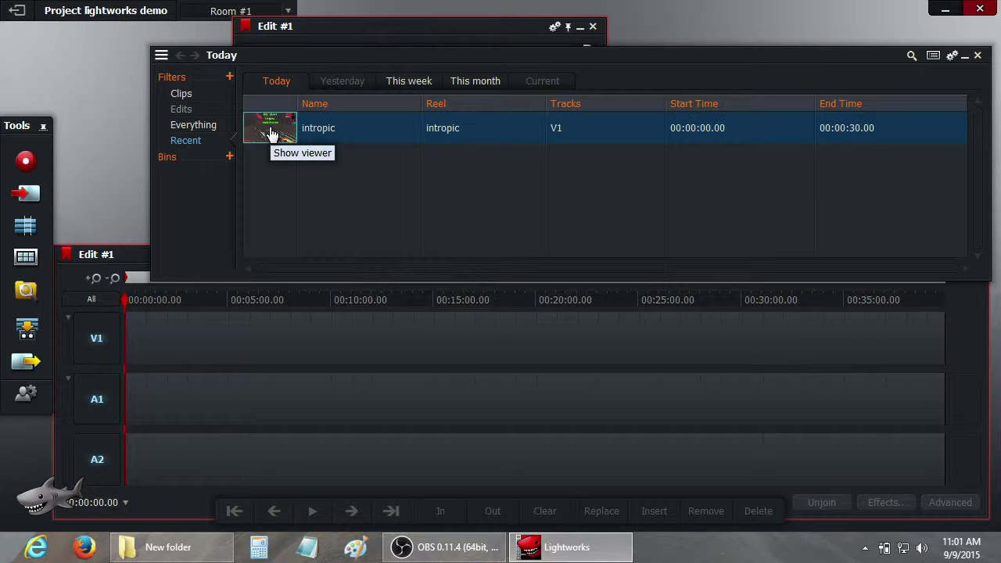
{"action": "left_click_drag", "start_coordinate": [271, 133], "coordinate": [130, 329]}
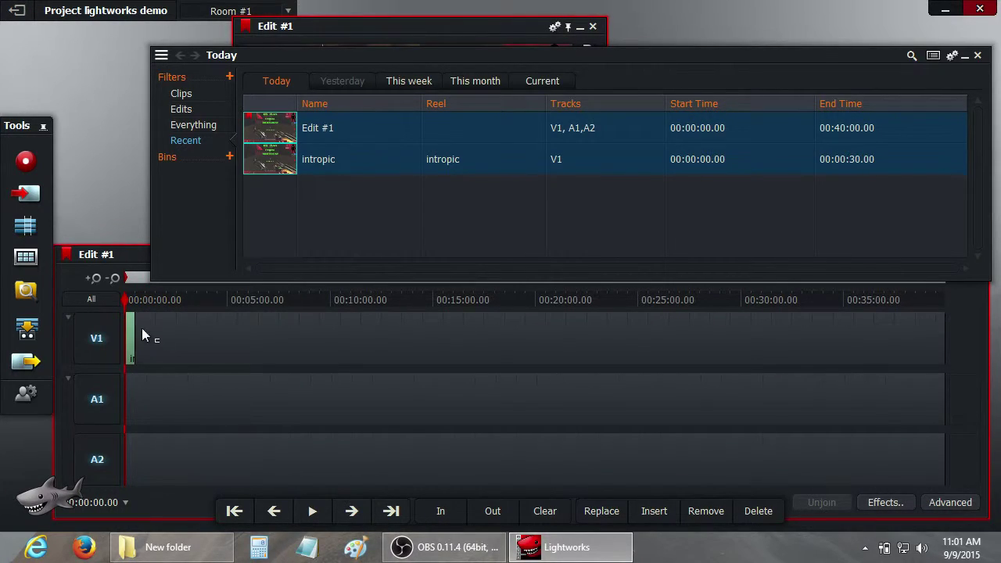
Import intro.wav and place the intro sound at the start of A1 and A2
{"action": "left_click", "coordinate": [27, 198]}
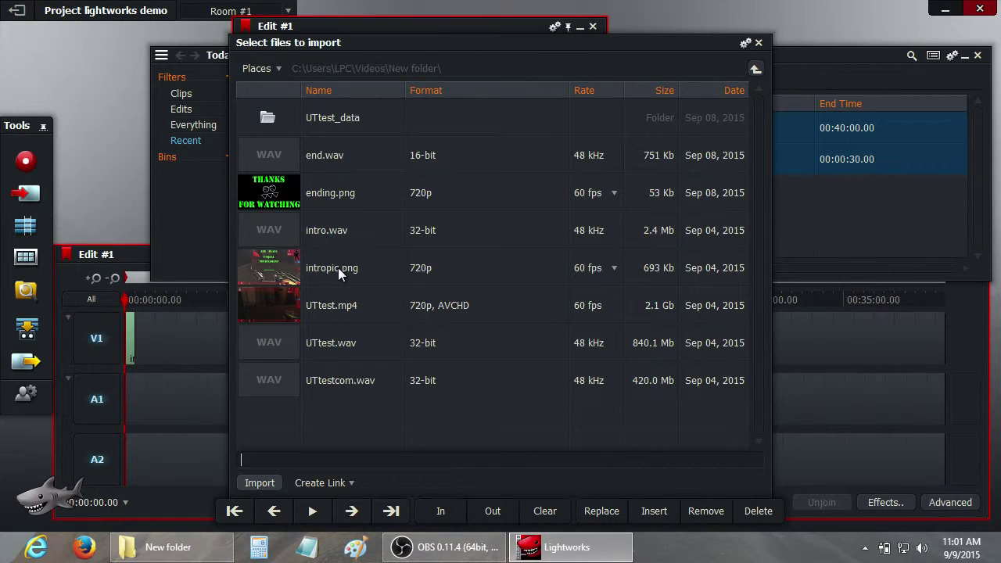
{"action": "left_click", "coordinate": [321, 228]}
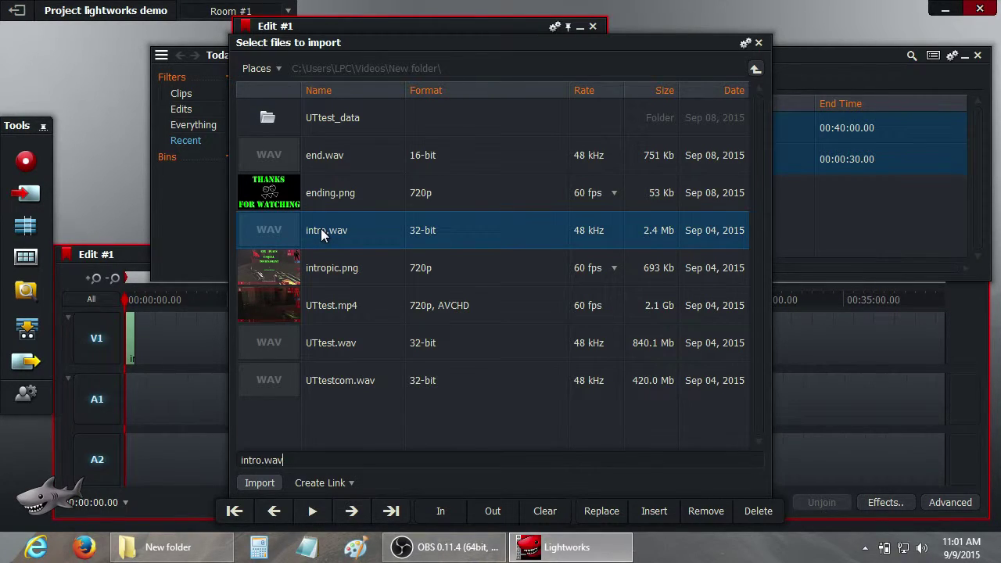
{"action": "left_click", "coordinate": [261, 484]}
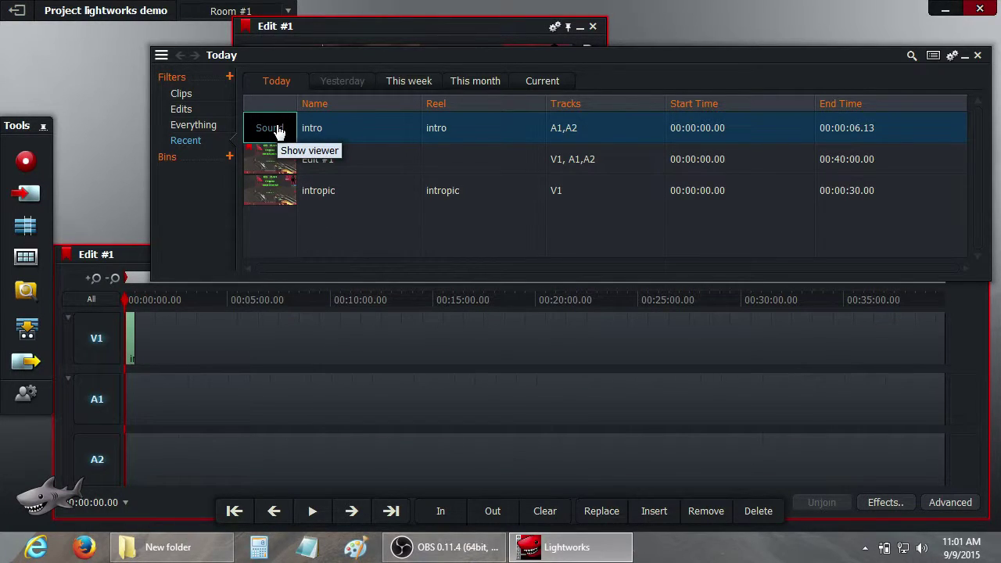
{"action": "mouse_move", "coordinate": [278, 131]}
{"action": "left_mouse_down"}
{"action": "mouse_move", "coordinate": [225, 360]}
{"action": "mouse_move", "coordinate": [181, 382]}
{"action": "mouse_move", "coordinate": [128, 386]}
{"action": "left_mouse_up"}
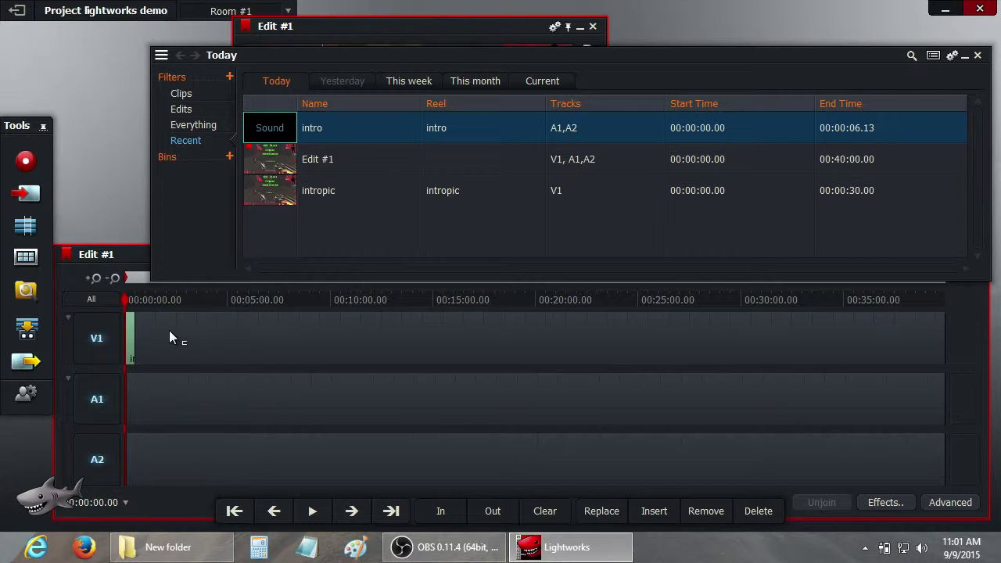
Zoom the timeline to a seconds scale and view the intro picture in Edit #1's viewer
{"action": "left_click", "coordinate": [93, 279]}
{"action": "left_click", "coordinate": [93, 279]}
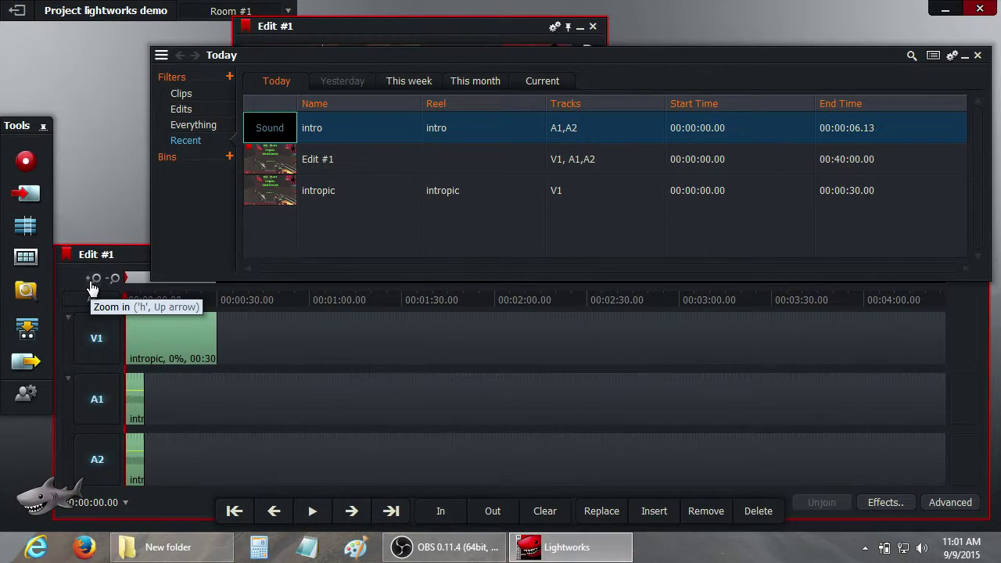
{"action": "left_click", "coordinate": [93, 280]}
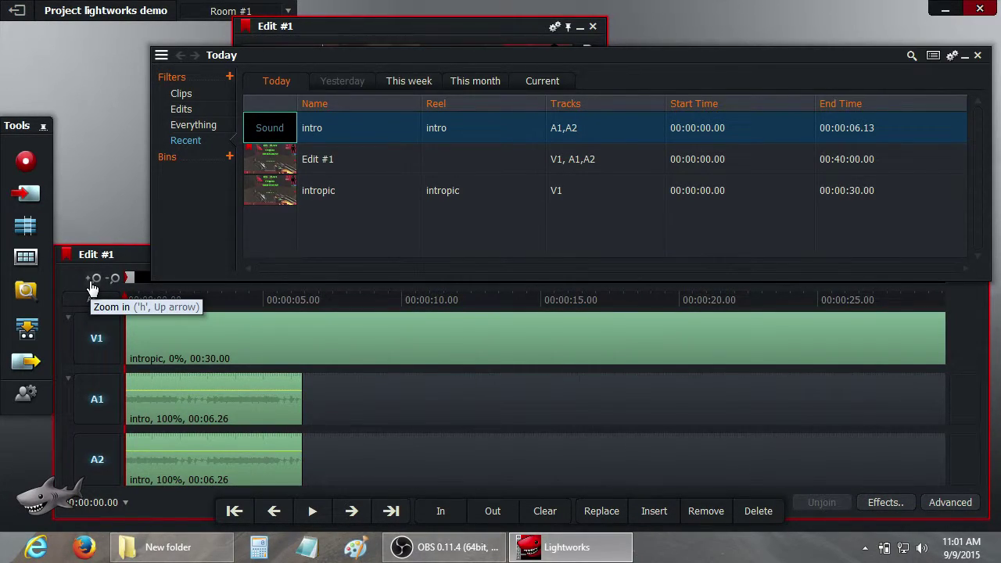
{"action": "left_click", "coordinate": [114, 279]}
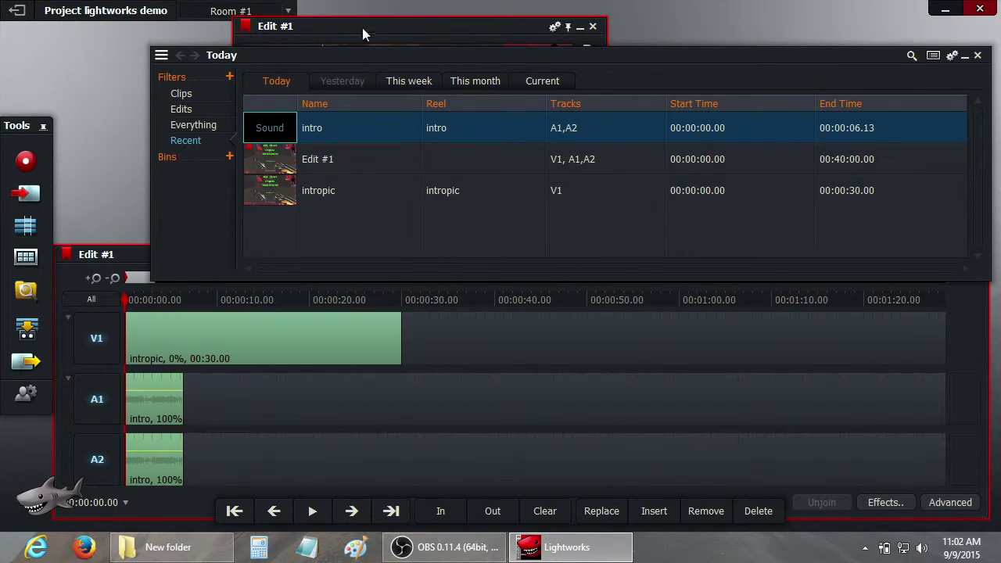
{"action": "left_click", "coordinate": [390, 27]}
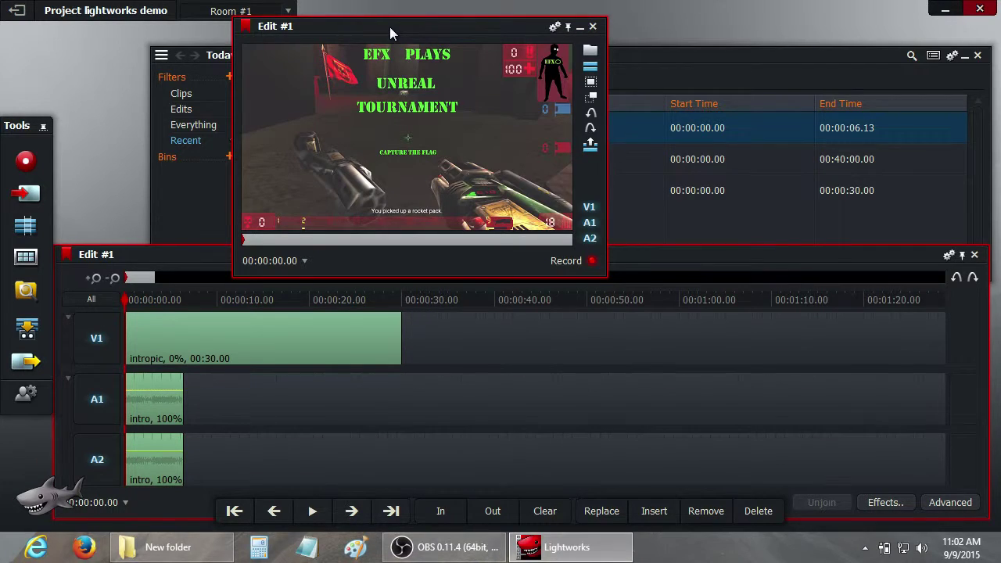
{"action": "left_click", "coordinate": [204, 196]}
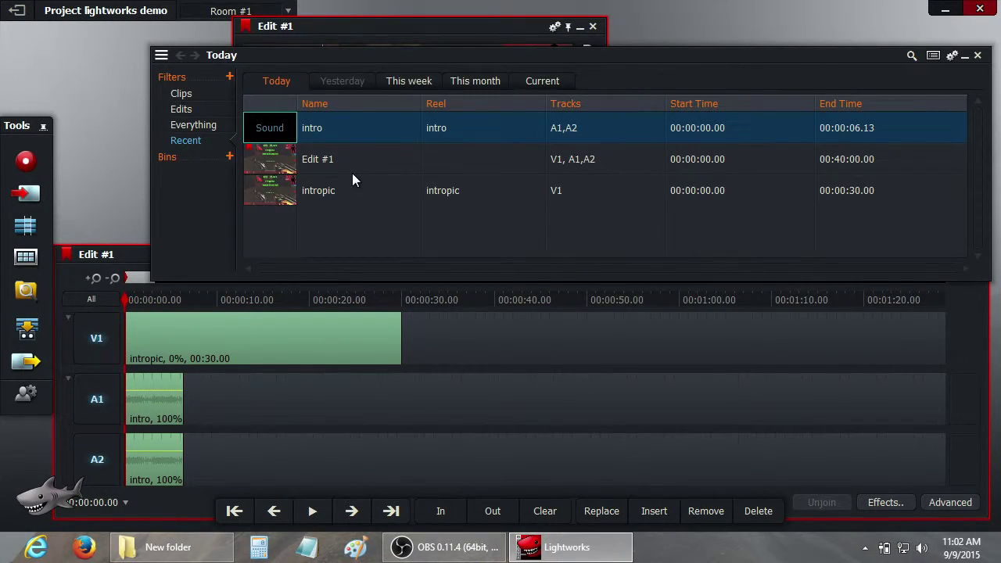
Import UTtest.mp4 and lay it on V1, A1 and A2 starting at 00:00:06.26
{"action": "left_click", "coordinate": [28, 197]}
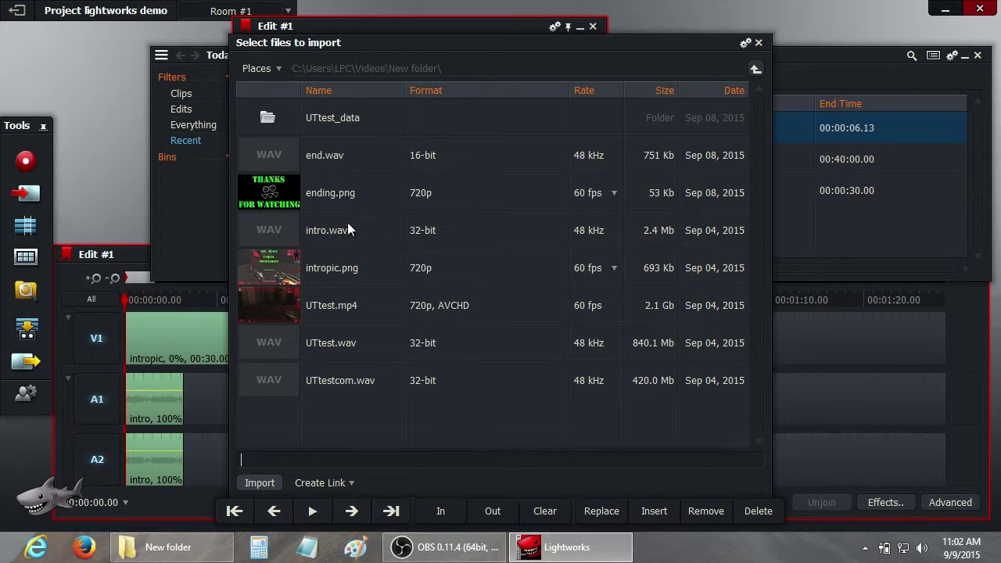
{"action": "left_click", "coordinate": [277, 309]}
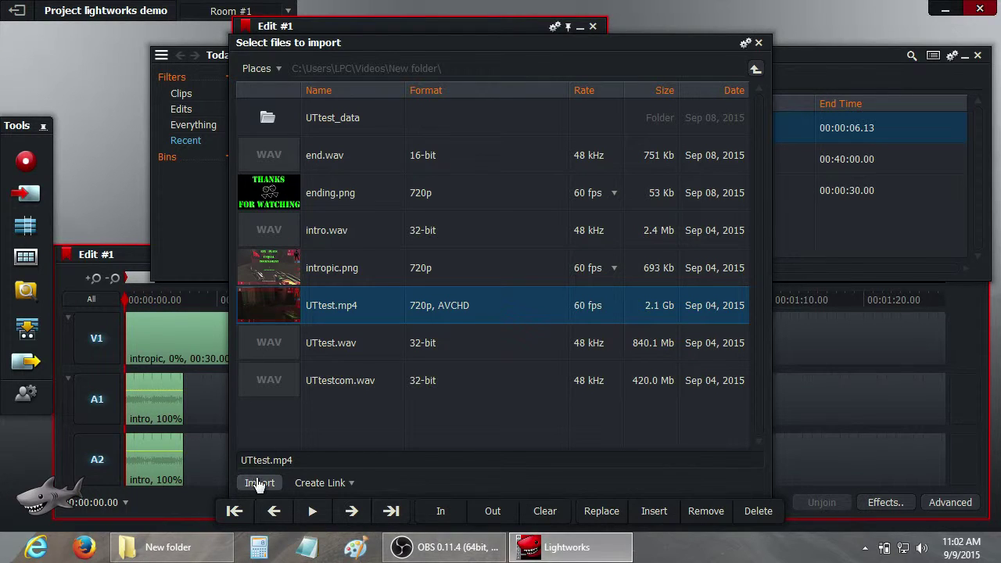
{"action": "left_click", "coordinate": [259, 483]}
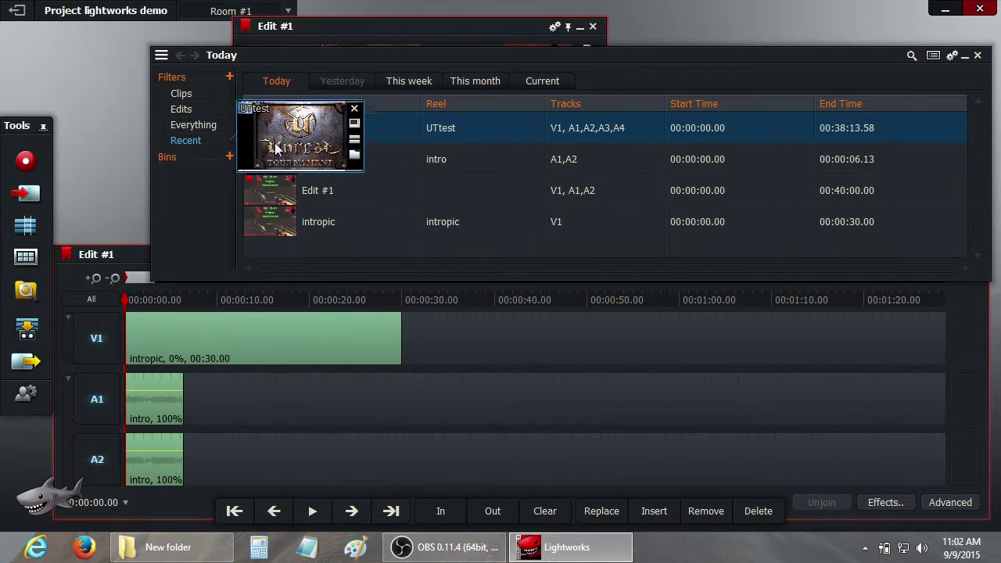
{"action": "left_click_drag", "start_coordinate": [270, 128], "coordinate": [307, 322]}
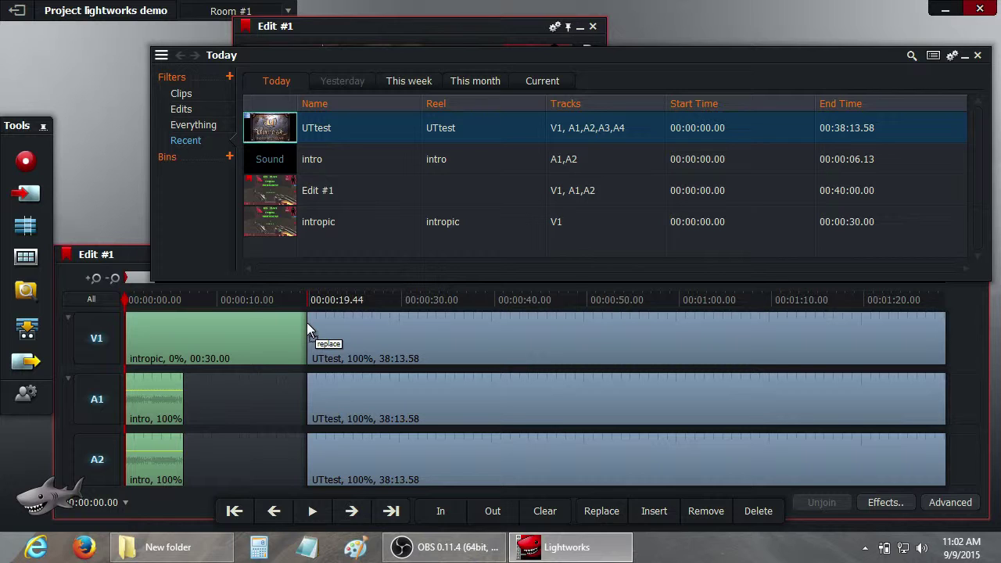
{"action": "left_click_drag", "start_coordinate": [307, 322], "coordinate": [189, 326]}
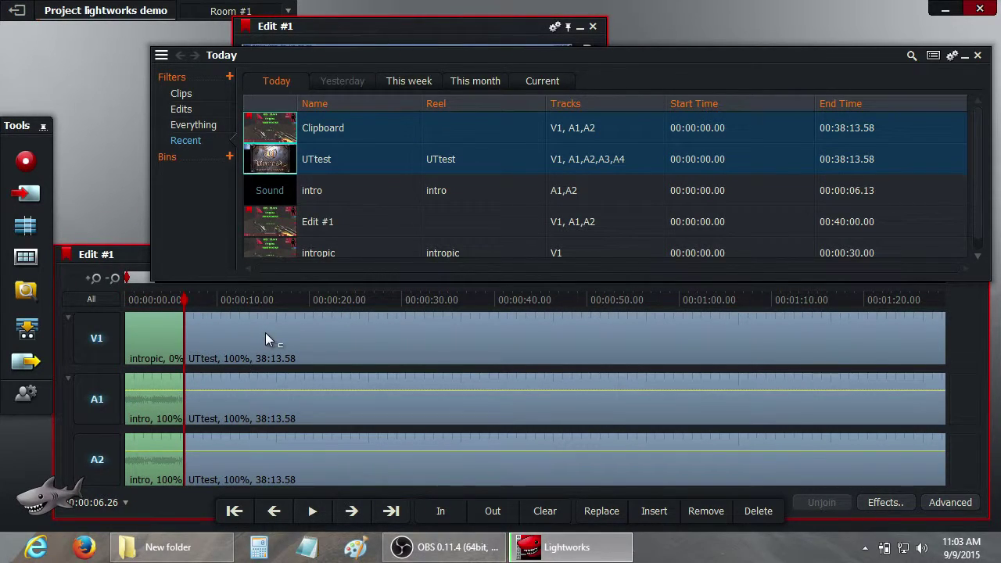
{"action": "left_click", "coordinate": [168, 353]}
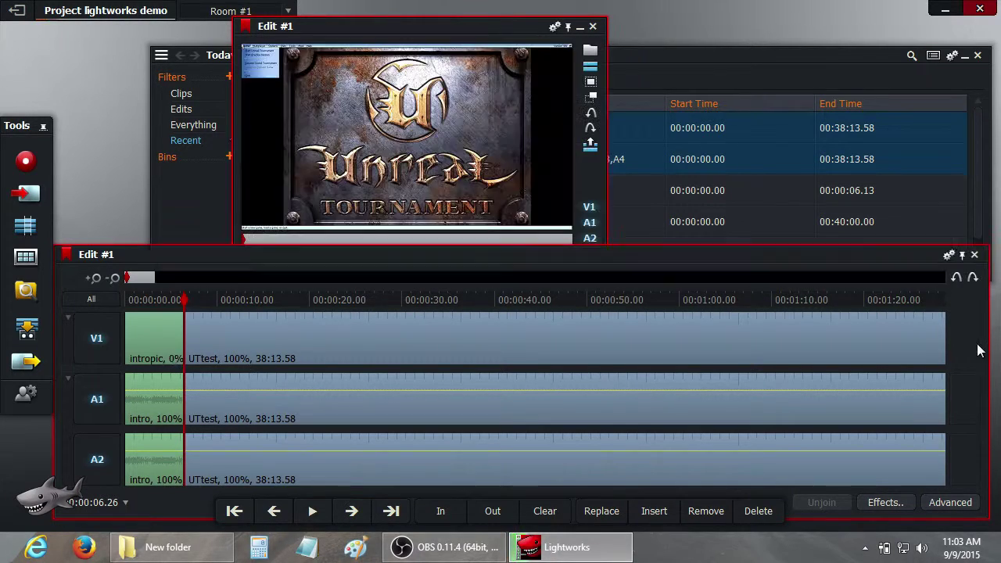
Undo the overwrite, then insert UTtest at 00:00:06.26 with Alt so the intro picture shifts later
{"action": "left_click", "coordinate": [957, 280]}
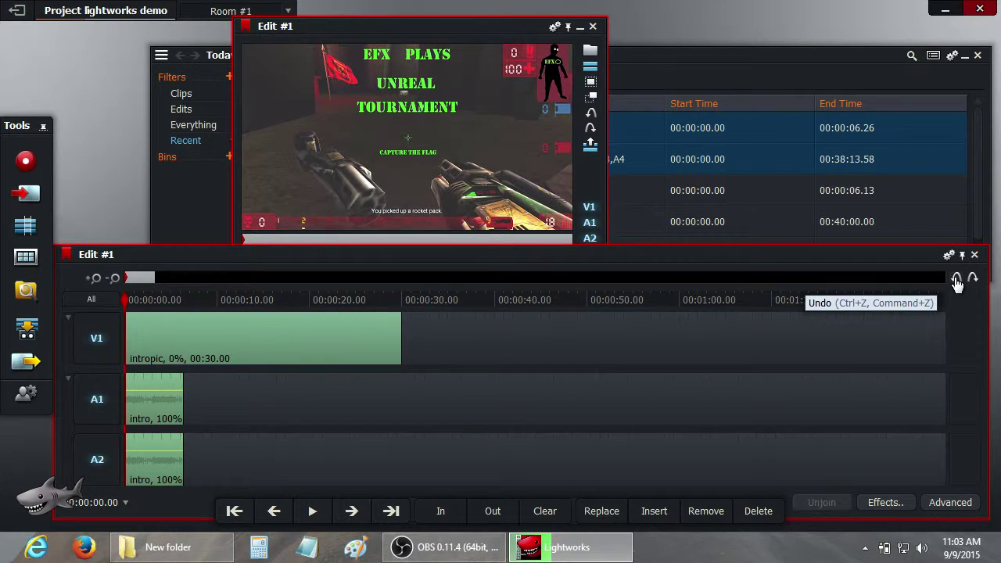
{"action": "left_click", "coordinate": [694, 57]}
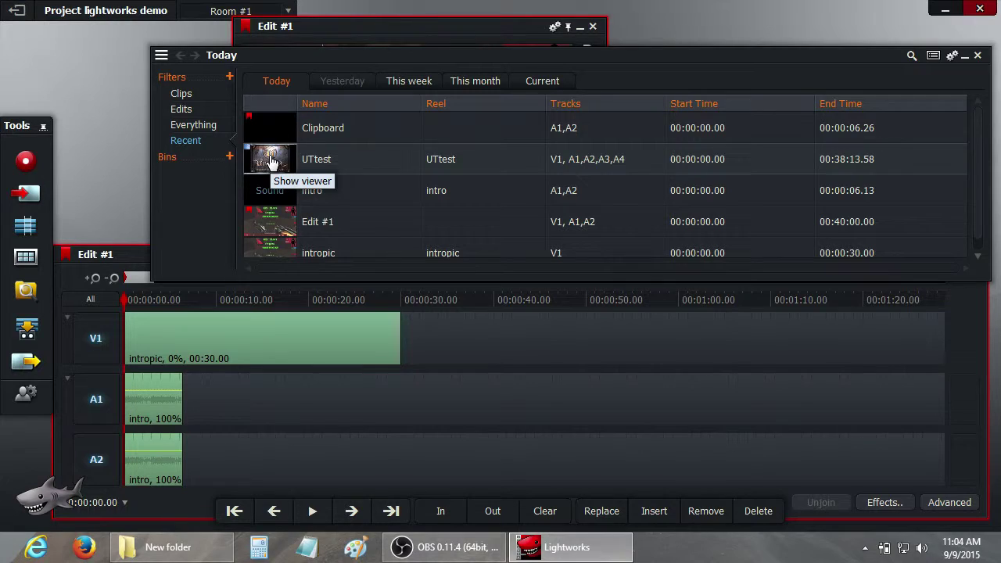
{"action": "left_click_drag", "start_coordinate": [270, 160], "coordinate": [296, 326]}
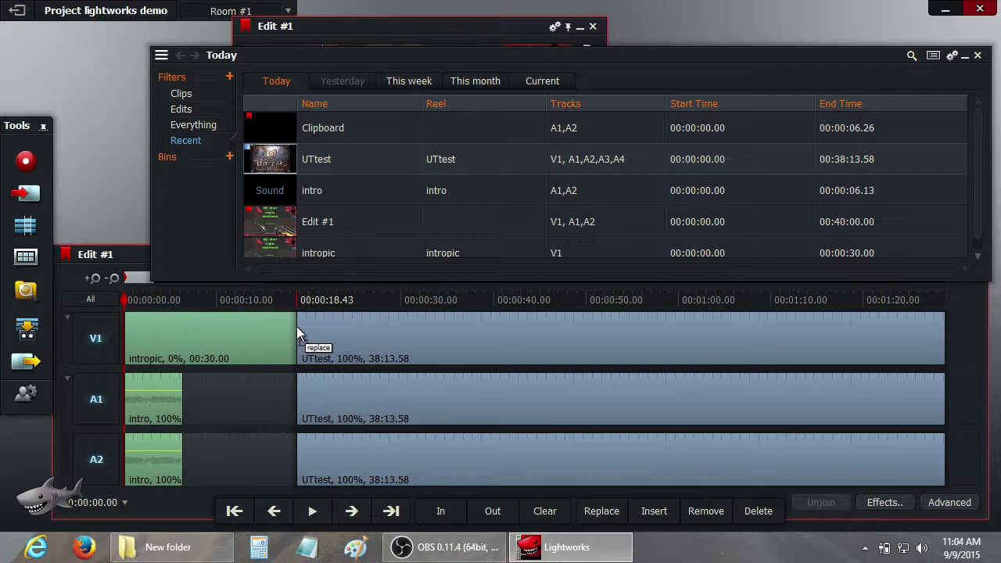
{"action": "left_click_drag", "start_coordinate": [297, 326], "coordinate": [297, 326]}
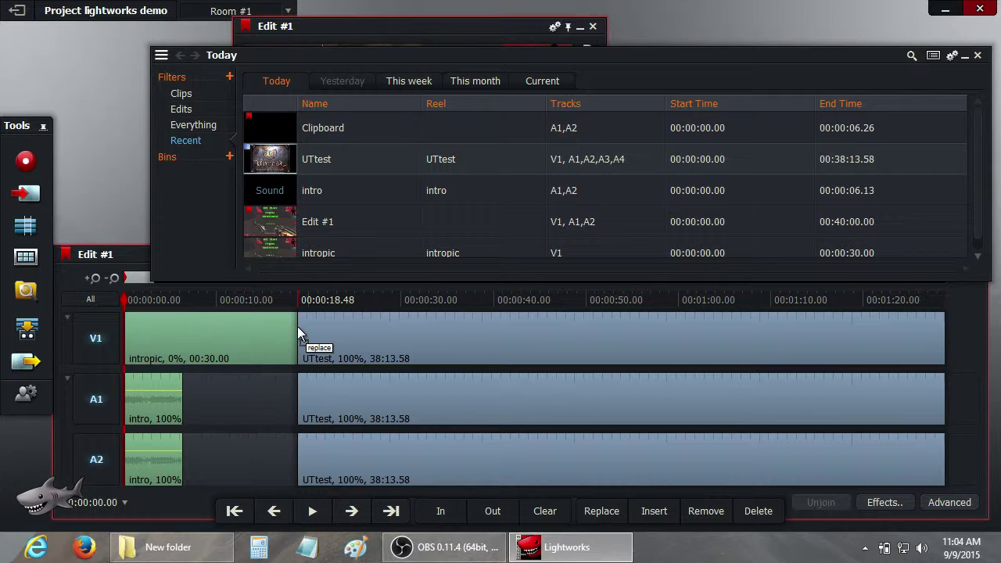
{"action": "key", "text": "alt"}
{"action": "left_click_drag", "start_coordinate": [297, 326], "coordinate": [181, 326]}
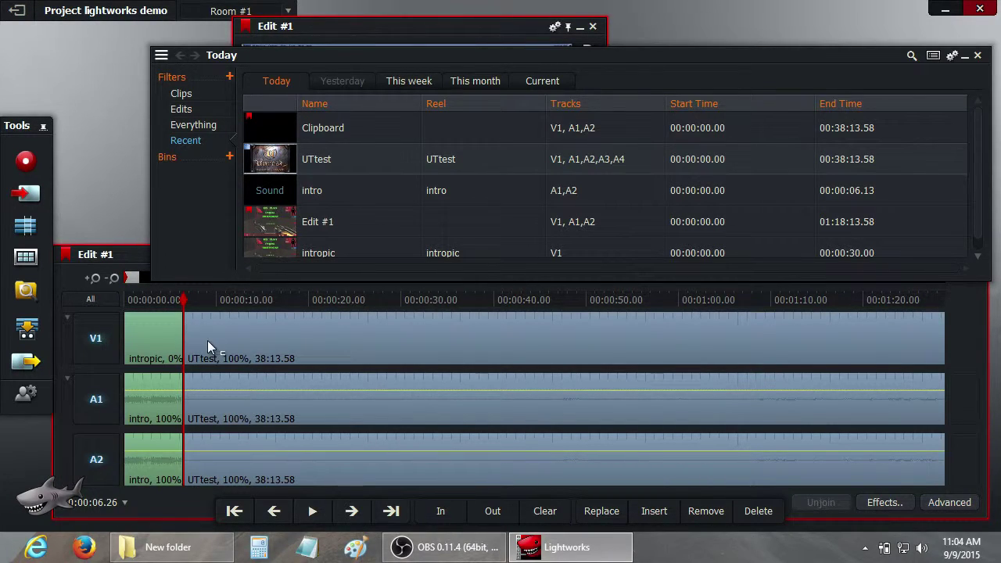
Scrub through the gameplay footage and zoom out to check the end of the edit
{"action": "left_click", "coordinate": [193, 300]}
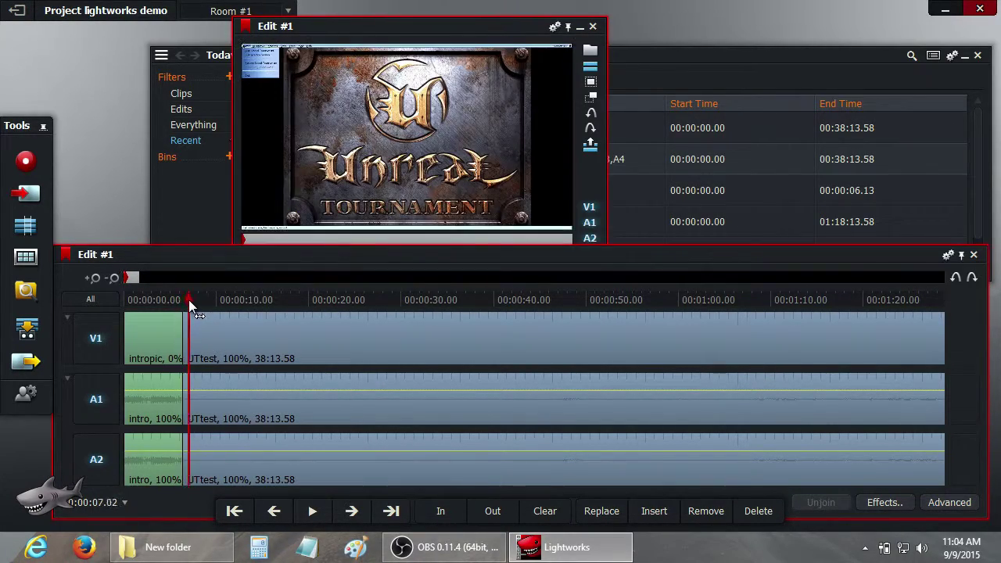
{"action": "left_click_drag", "start_coordinate": [193, 301], "coordinate": [969, 332]}
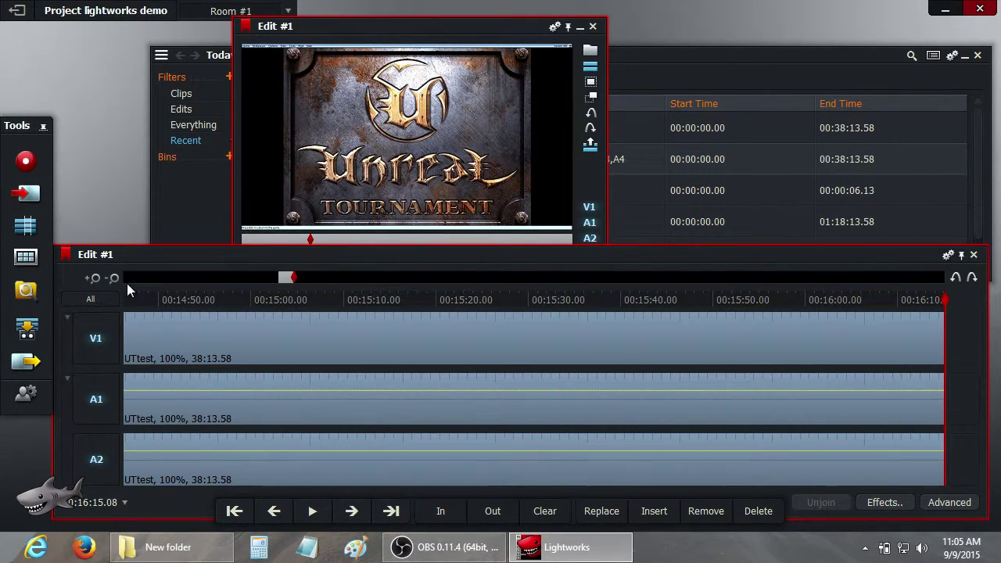
{"action": "left_click", "coordinate": [110, 280]}
{"action": "left_click", "coordinate": [111, 280]}
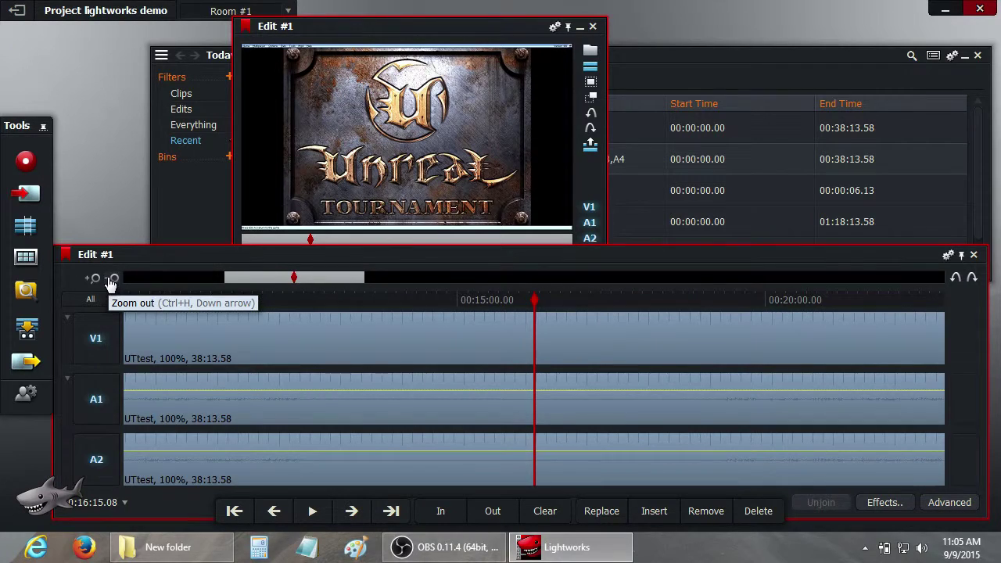
{"action": "left_click", "coordinate": [303, 277]}
{"action": "left_click_drag", "start_coordinate": [305, 279], "coordinate": [517, 283]}
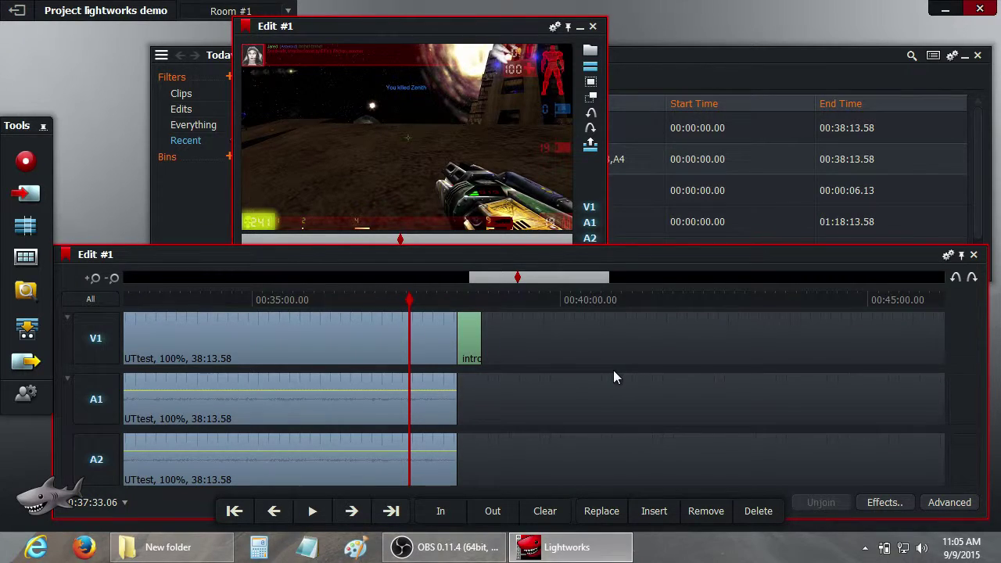
Undo the UTtest insert so the edit ends at 00:40:00.00, and zoom back in
{"action": "left_click", "coordinate": [955, 279]}
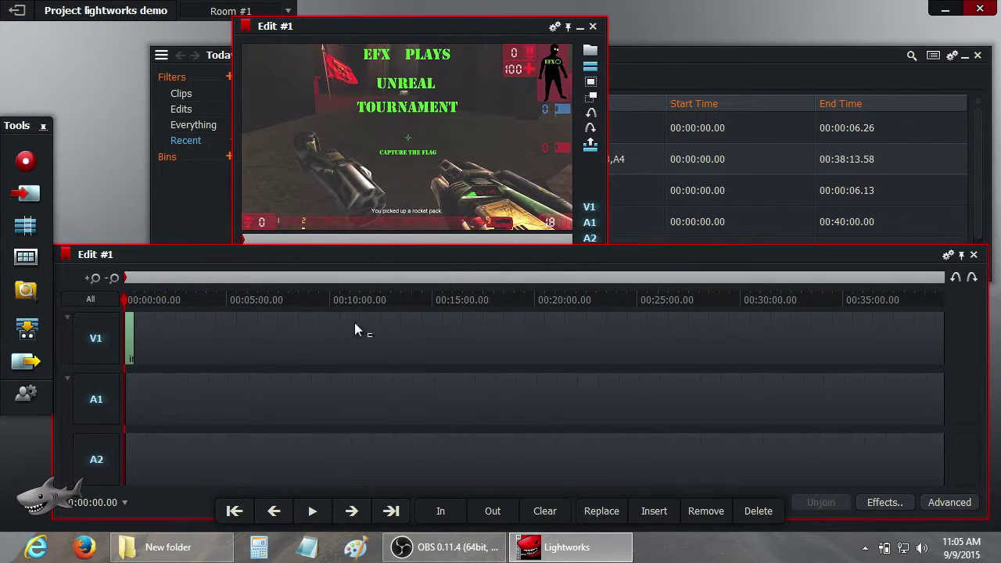
{"action": "left_click", "coordinate": [94, 279]}
{"action": "left_click", "coordinate": [93, 279]}
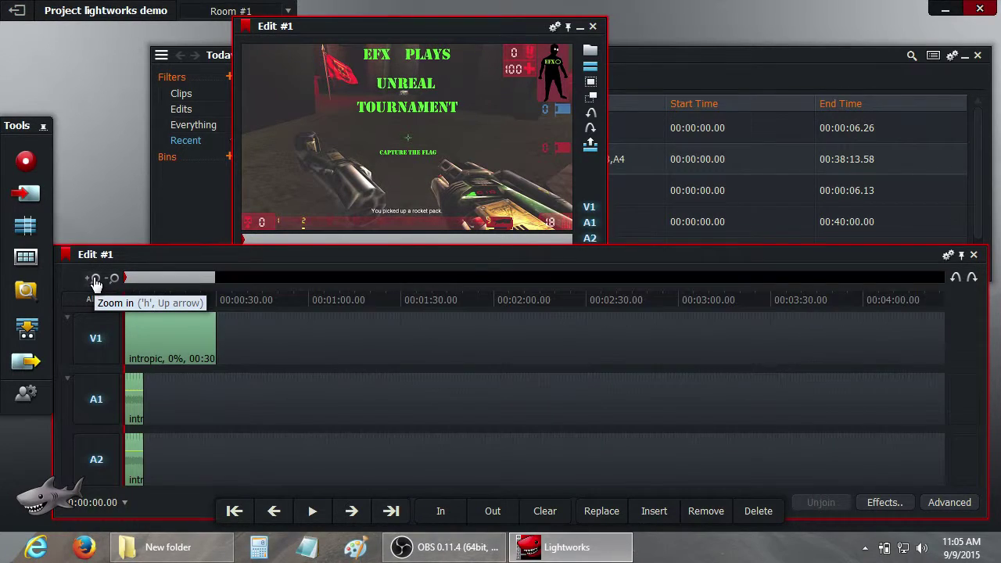
Overwrite the intro from 00:00:06.26 with the UTtest clip on V1, A1 and A2
{"action": "left_click", "coordinate": [94, 280]}
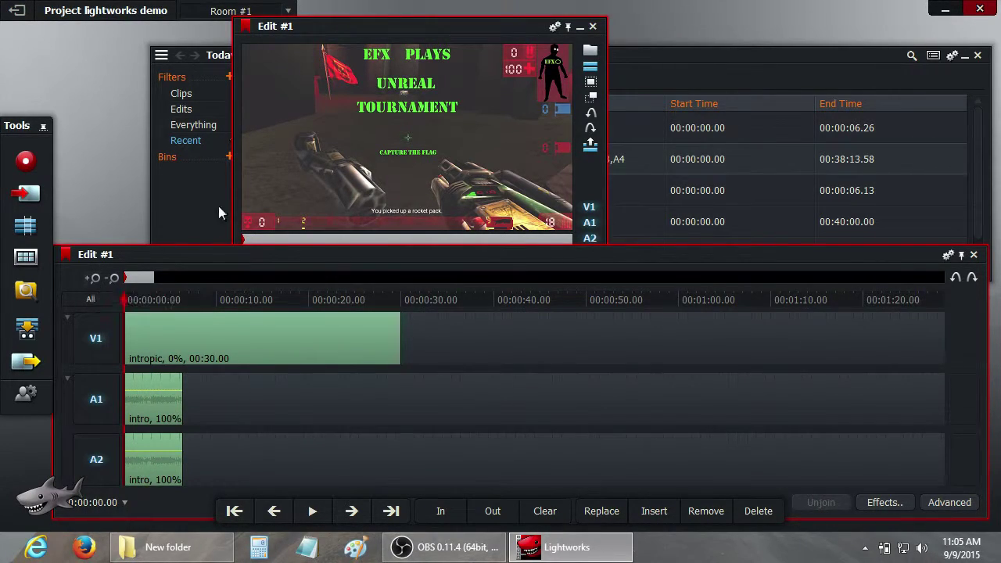
{"action": "left_click", "coordinate": [651, 58]}
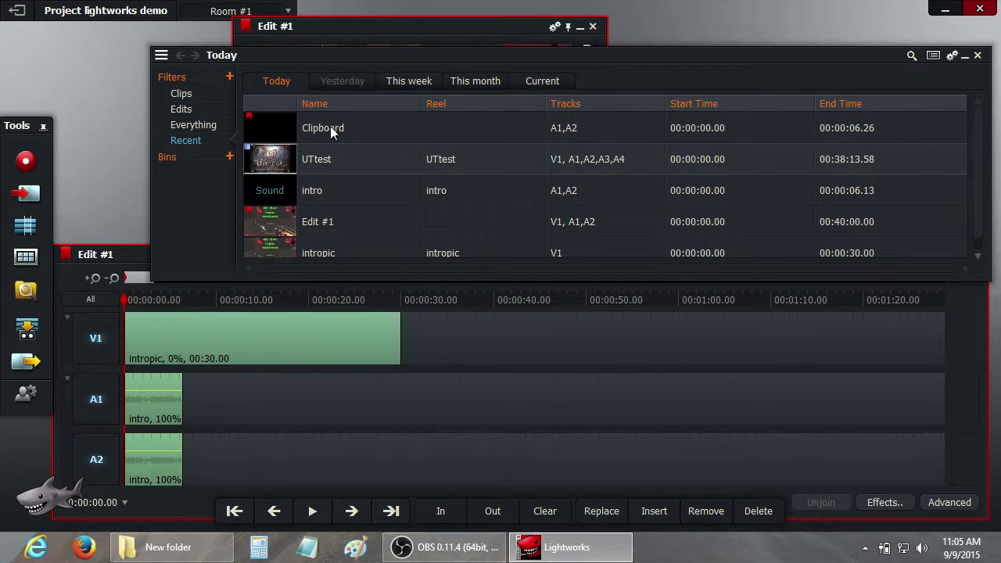
{"action": "left_click_drag", "start_coordinate": [268, 163], "coordinate": [188, 346]}
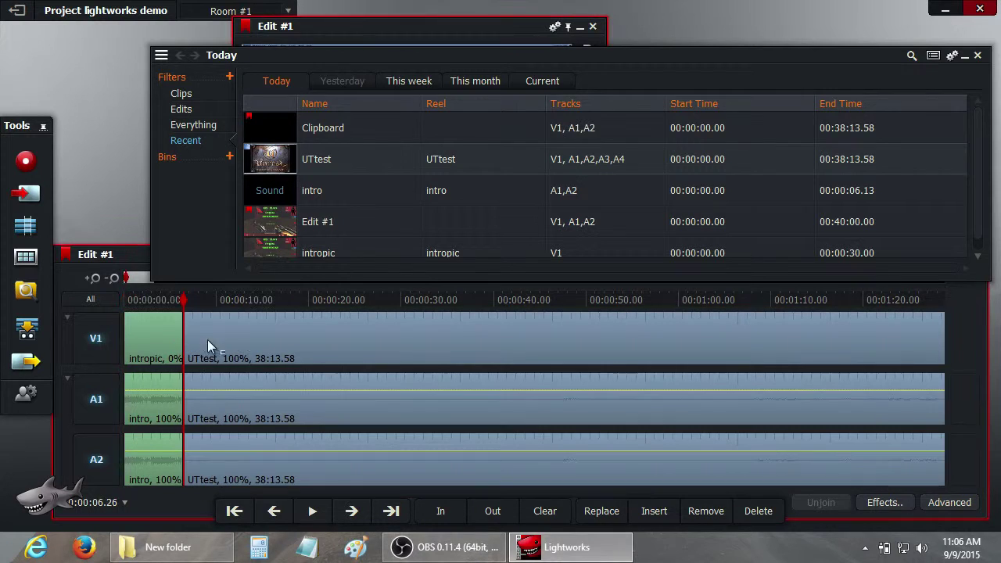
{"action": "left_click", "coordinate": [70, 275]}
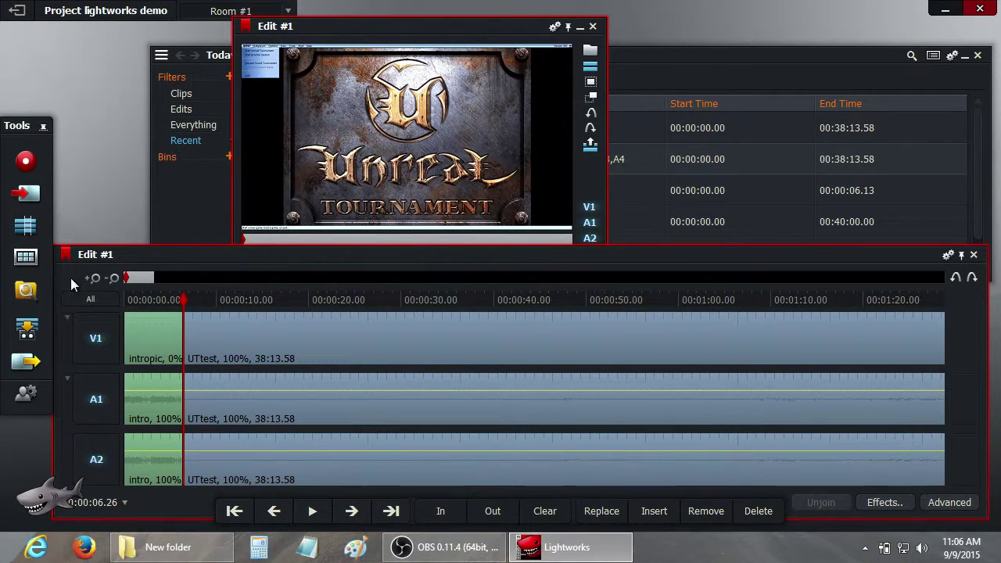
Add one audio track, A3, after A2 through the Add Tracks dialog
{"action": "right_click", "coordinate": [70, 279]}
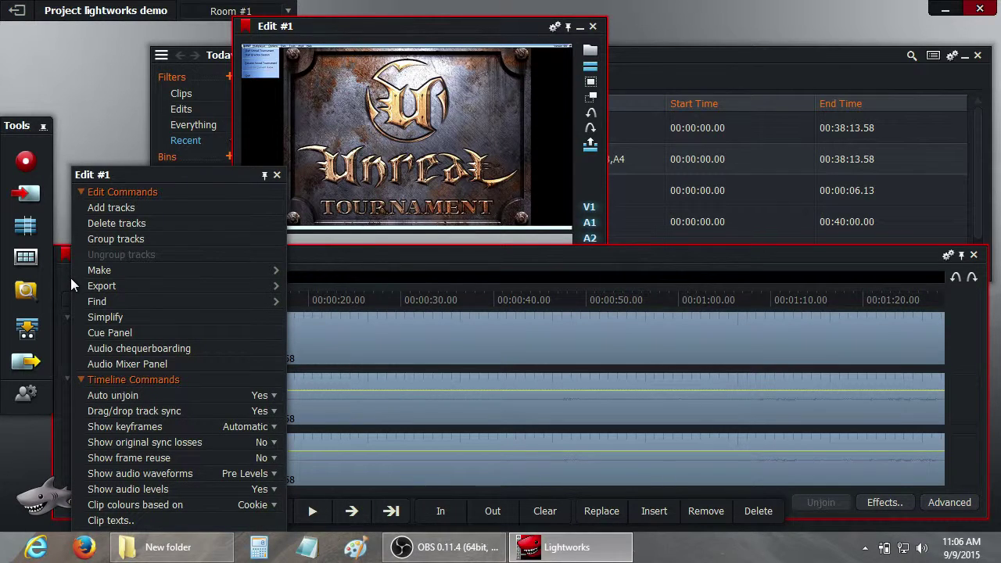
{"action": "left_click", "coordinate": [200, 210]}
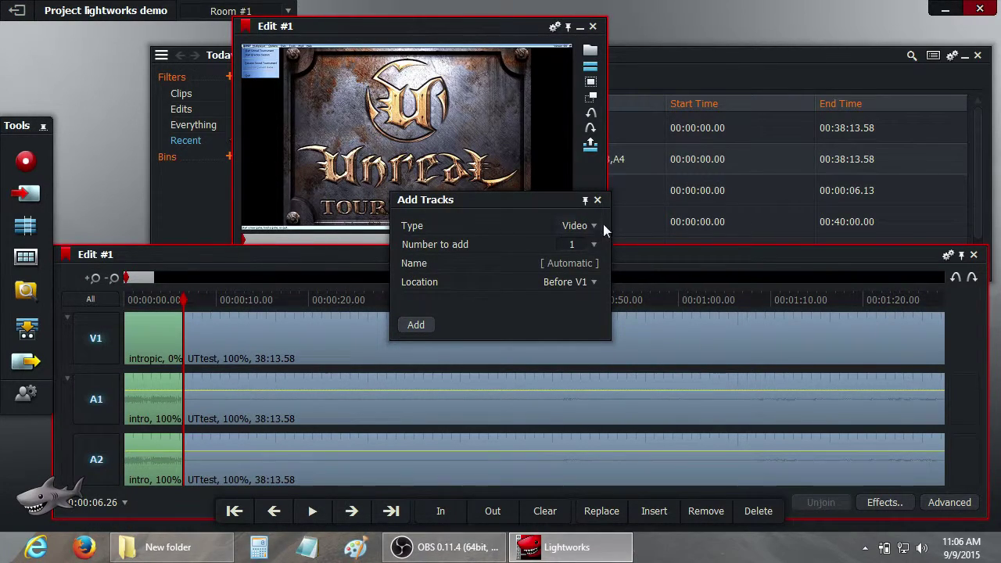
{"action": "left_click", "coordinate": [596, 228]}
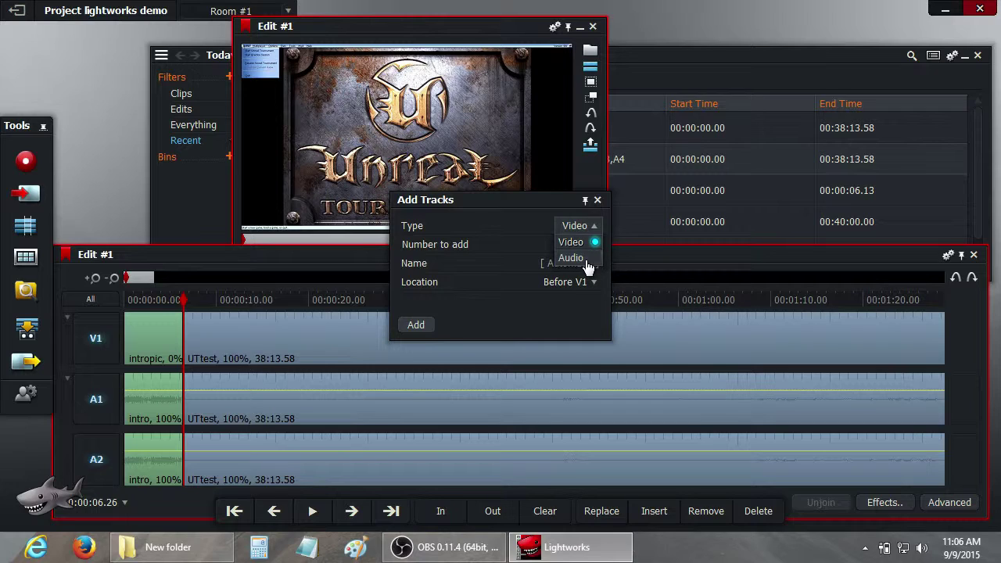
{"action": "left_click", "coordinate": [587, 263]}
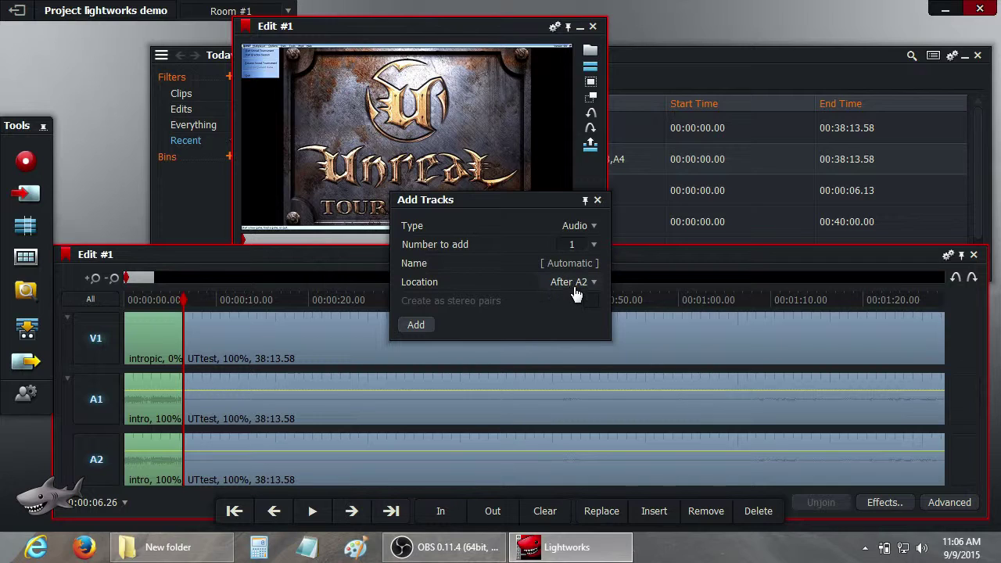
{"action": "left_click", "coordinate": [417, 326]}
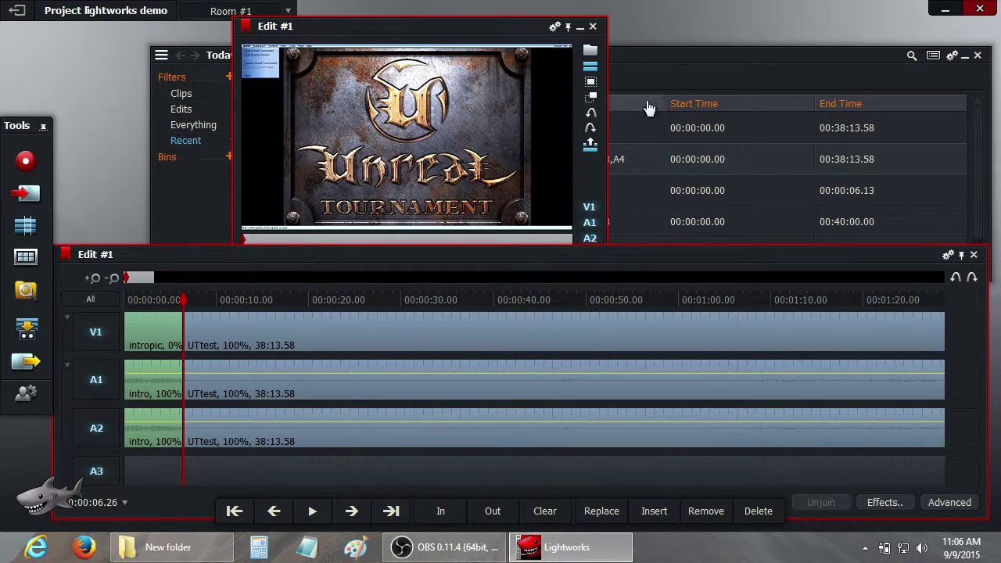
Import UTtestcom.wav and drop the commentary clip onto A3 at 00:00:06.26
{"action": "left_click", "coordinate": [32, 202]}
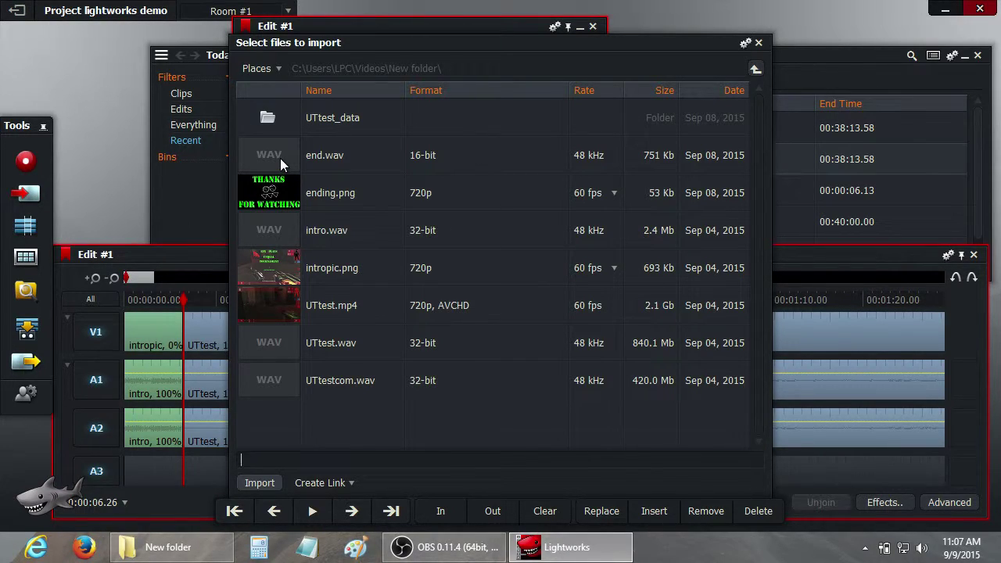
{"action": "left_click", "coordinate": [277, 378]}
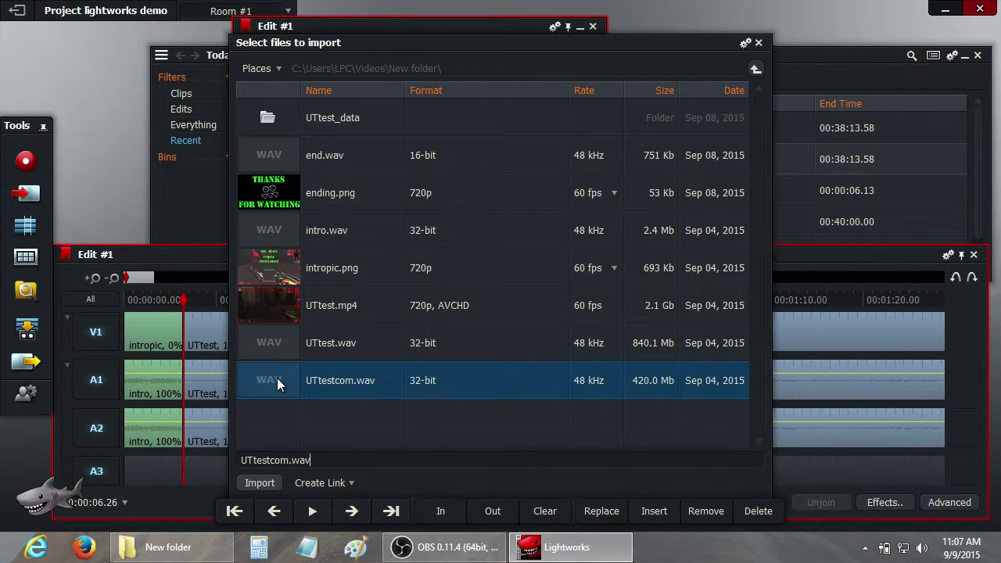
{"action": "left_click", "coordinate": [259, 485]}
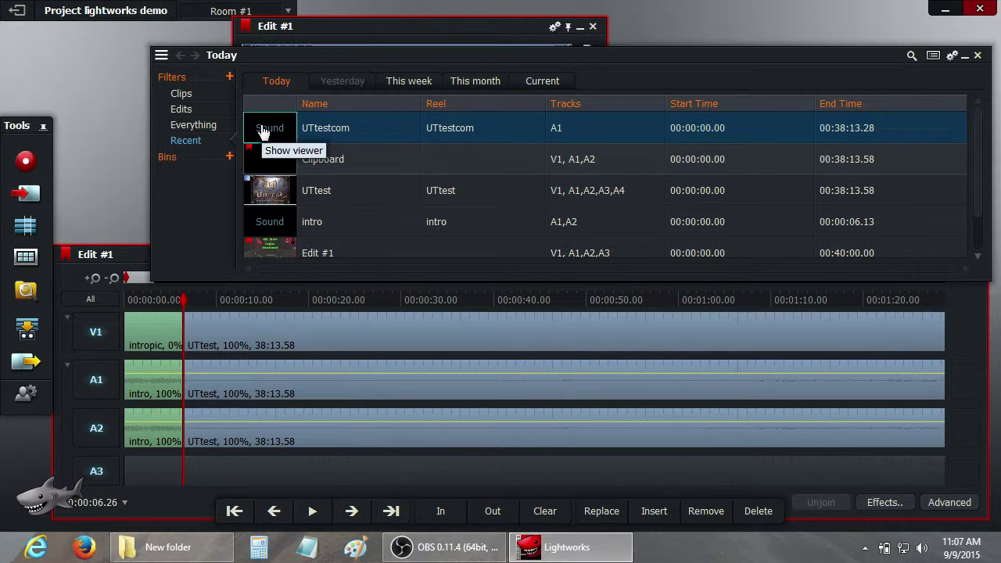
{"action": "left_click_drag", "start_coordinate": [263, 131], "coordinate": [183, 474]}
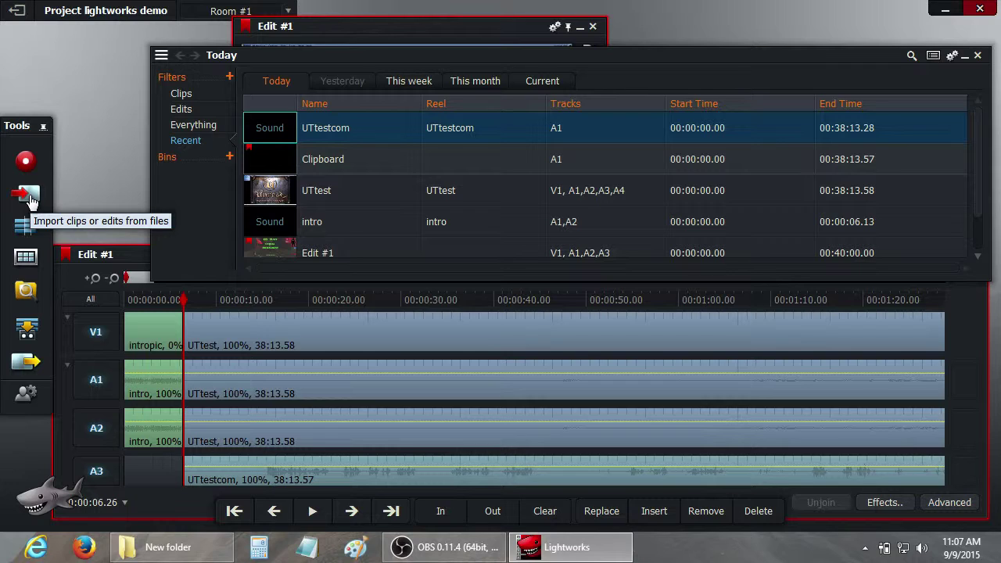
Import UTtest.wav and lay it over A1 and A2 in place of the gameplay audio
{"action": "left_click", "coordinate": [29, 195]}
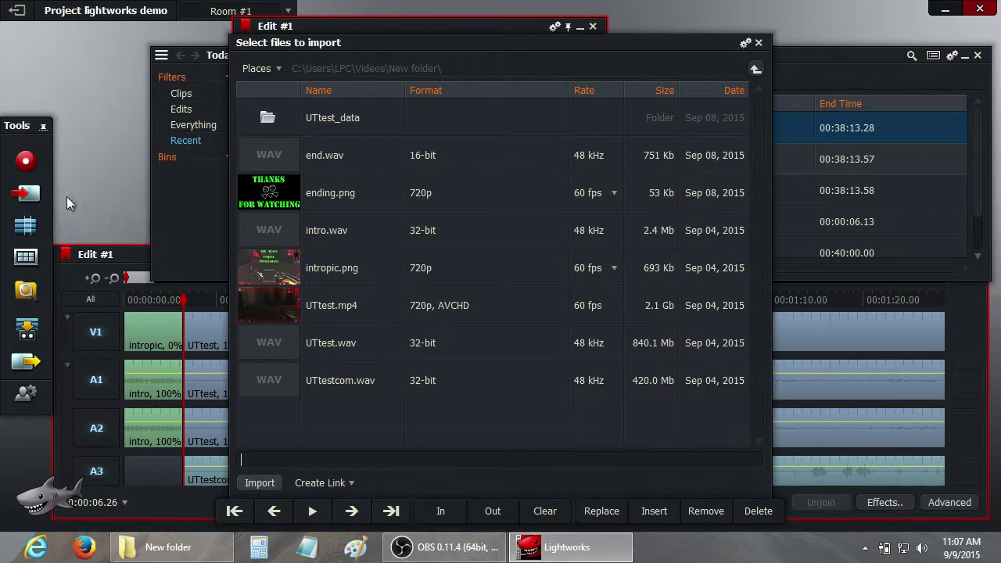
{"action": "left_click", "coordinate": [332, 343]}
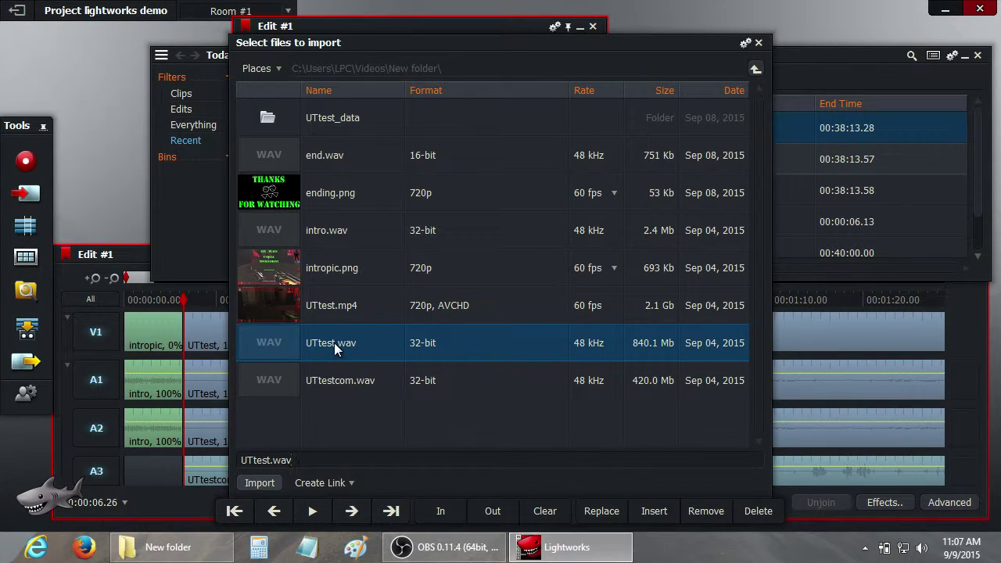
{"action": "left_click", "coordinate": [260, 484]}
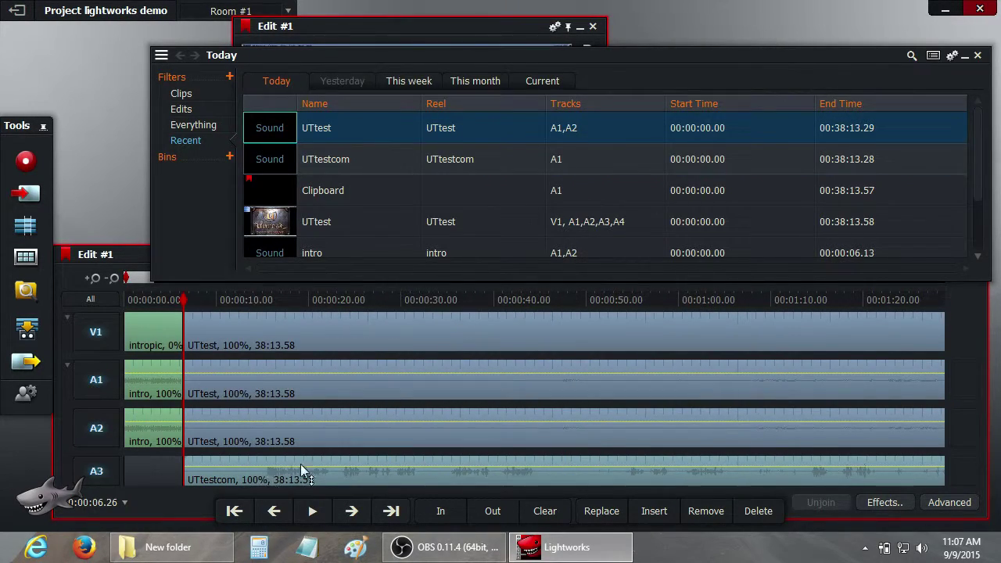
{"action": "left_click_drag", "start_coordinate": [266, 137], "coordinate": [187, 378]}
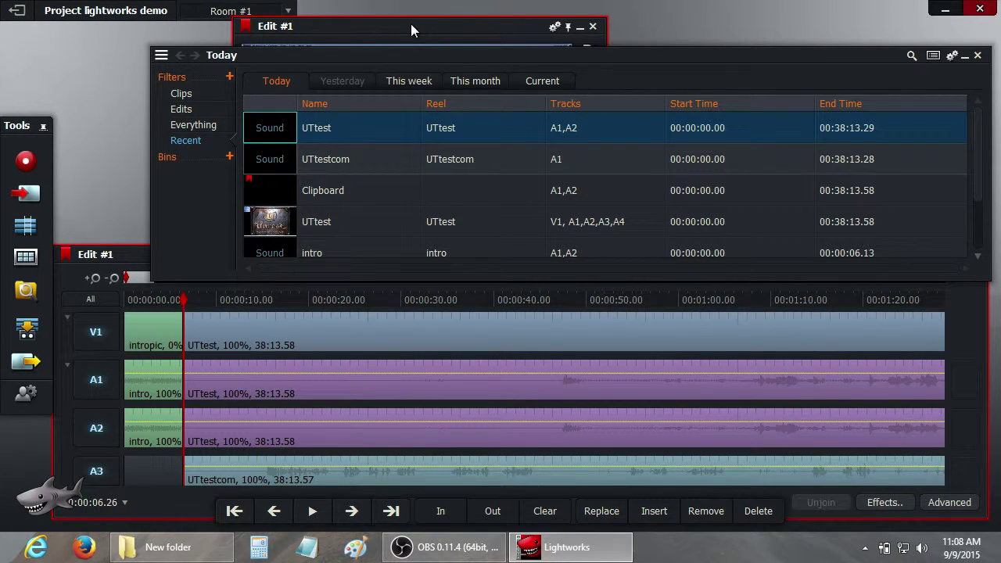
Preview the edit briefly from about 29 seconds, then scrub ahead to around 12:43–13:13
{"action": "left_click_drag", "start_coordinate": [413, 24], "coordinate": [415, 17]}
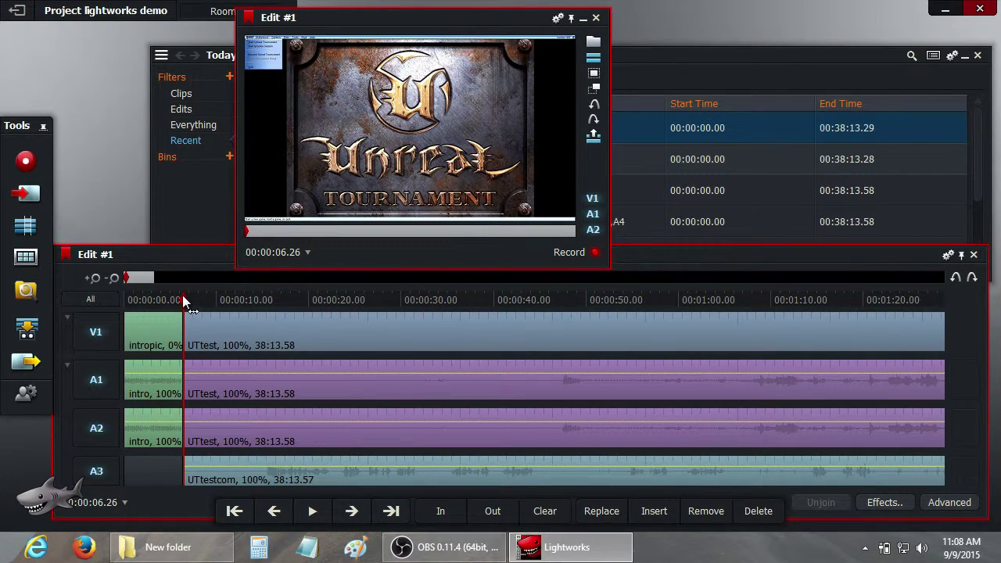
{"action": "left_click_drag", "start_coordinate": [182, 295], "coordinate": [398, 300]}
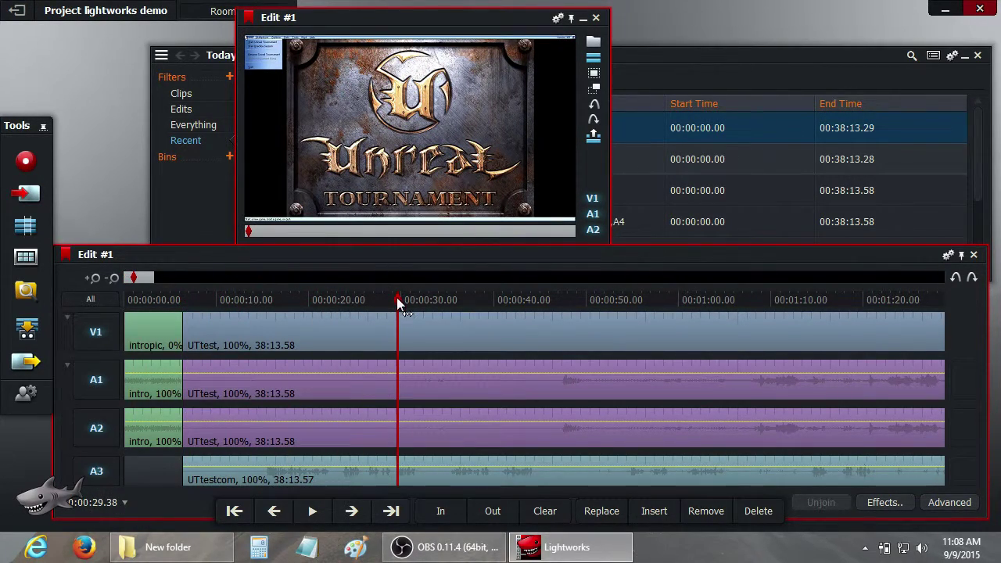
{"action": "left_click", "coordinate": [449, 19]}
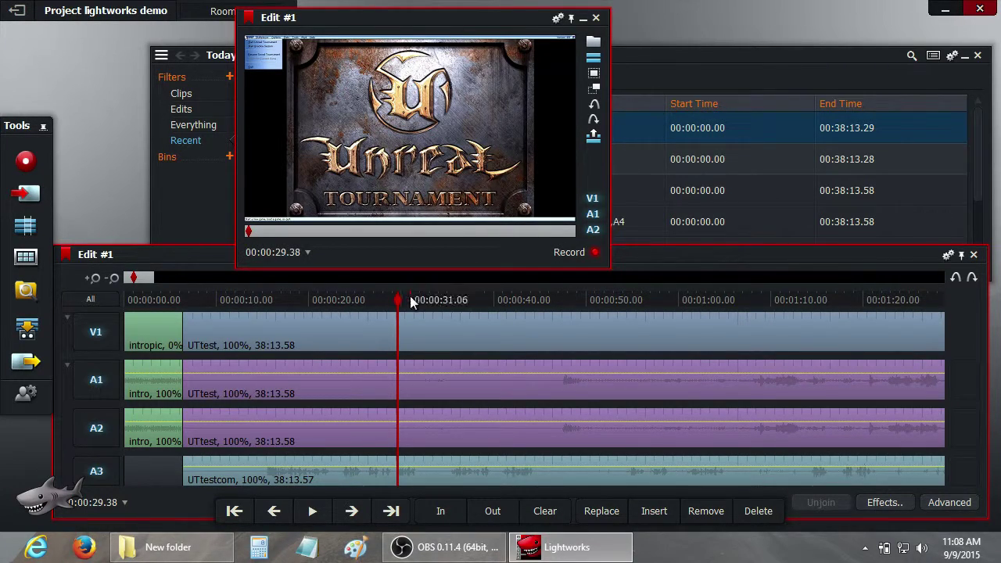
{"action": "left_click", "coordinate": [312, 513]}
{"action": "left_click", "coordinate": [311, 513]}
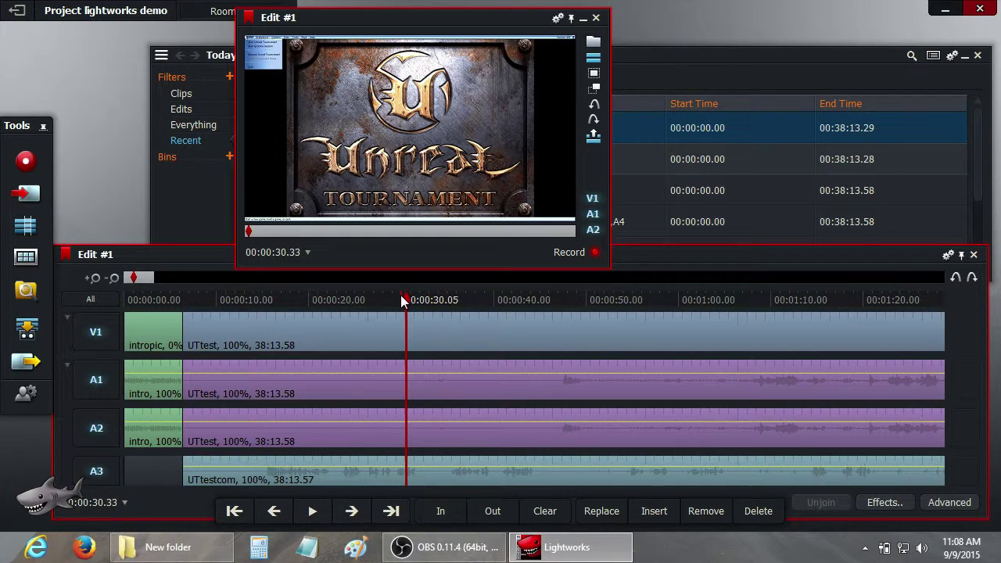
{"action": "mouse_move", "coordinate": [147, 279]}
{"action": "left_mouse_down"}
{"action": "mouse_move", "coordinate": [235, 281]}
{"action": "mouse_move", "coordinate": [263, 292]}
{"action": "mouse_move", "coordinate": [280, 276]}
{"action": "mouse_move", "coordinate": [306, 300]}
{"action": "mouse_move", "coordinate": [407, 299]}
{"action": "left_mouse_up"}
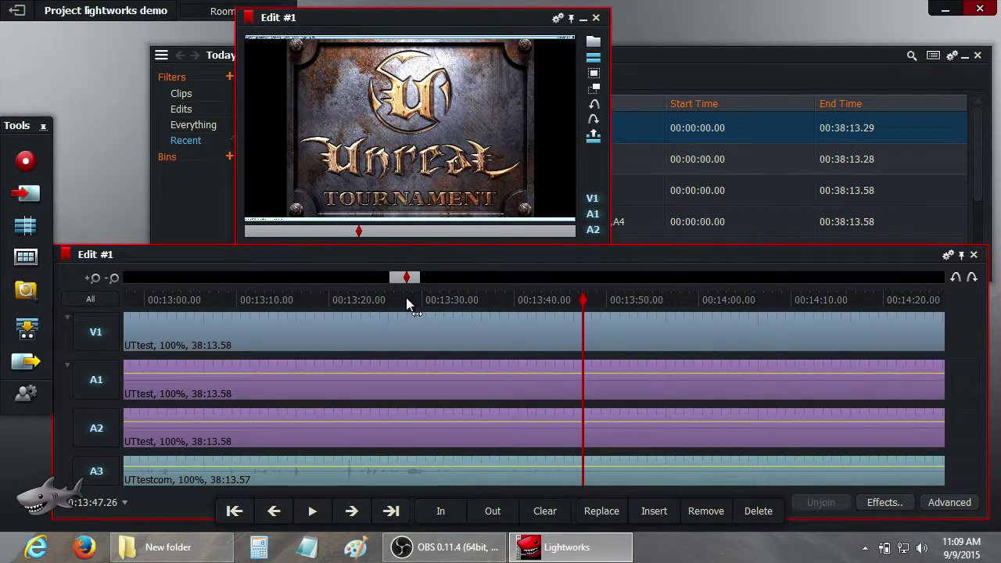
{"action": "left_click_drag", "start_coordinate": [406, 299], "coordinate": [384, 283]}
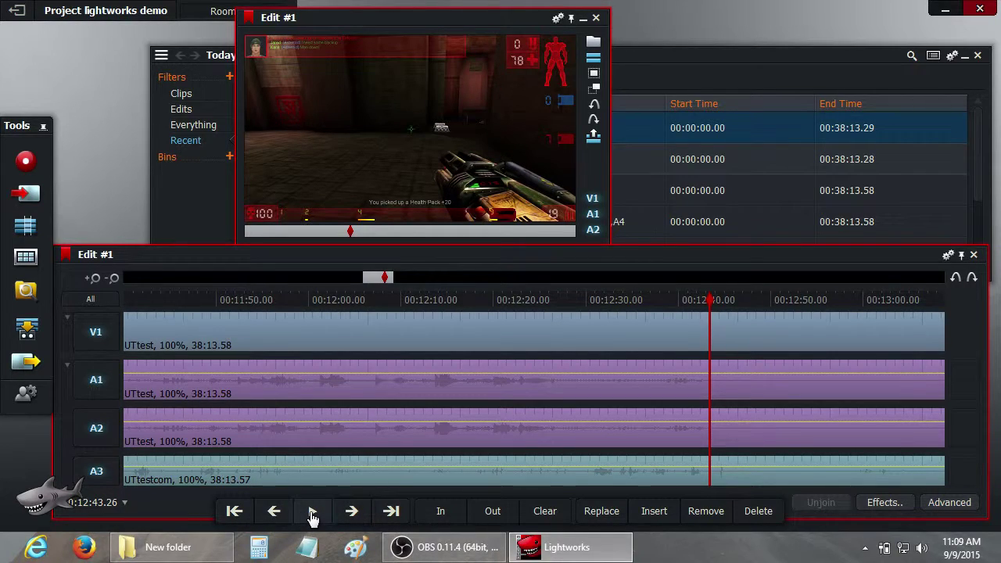
Step forward frame by frame through the gameplay to 12:44.28
{"action": "left_click", "coordinate": [353, 512]}
{"action": "left_click", "coordinate": [354, 512]}
{"action": "left_click", "coordinate": [354, 512]}
{"action": "left_click", "coordinate": [353, 511]}
{"action": "left_click", "coordinate": [354, 512]}
{"action": "left_click", "coordinate": [353, 511]}
{"action": "left_click", "coordinate": [353, 512]}
{"action": "left_click", "coordinate": [354, 511]}
{"action": "left_click", "coordinate": [354, 512]}
{"action": "left_click", "coordinate": [353, 512]}
{"action": "left_click", "coordinate": [353, 512]}
{"action": "left_click", "coordinate": [354, 511]}
{"action": "left_click", "coordinate": [354, 511]}
{"action": "left_click", "coordinate": [353, 512]}
{"action": "left_click", "coordinate": [353, 512]}
{"action": "left_click", "coordinate": [353, 512]}
{"action": "left_click", "coordinate": [353, 511]}
{"action": "left_click", "coordinate": [354, 511]}
{"action": "left_click", "coordinate": [354, 511]}
{"action": "left_click", "coordinate": [354, 512]}
{"action": "left_click", "coordinate": [354, 512]}
{"action": "left_click", "coordinate": [353, 511]}
{"action": "left_click", "coordinate": [353, 512]}
{"action": "left_click", "coordinate": [354, 511]}
{"action": "left_click", "coordinate": [353, 512]}
{"action": "left_click", "coordinate": [354, 512]}
{"action": "left_click", "coordinate": [353, 512]}
{"action": "left_click", "coordinate": [354, 511]}
{"action": "left_click", "coordinate": [353, 511]}
{"action": "left_click", "coordinate": [354, 511]}
{"action": "left_click", "coordinate": [353, 511]}
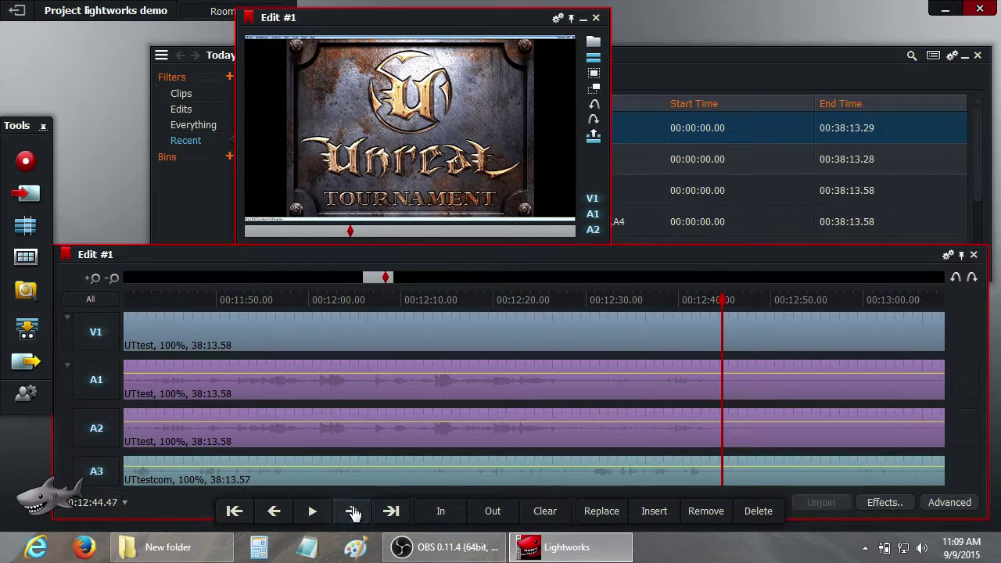
Nudge back and forth a frame at a time to land on 12:44.43
{"action": "left_click", "coordinate": [275, 513]}
{"action": "left_click", "coordinate": [275, 512]}
{"action": "left_click", "coordinate": [275, 512]}
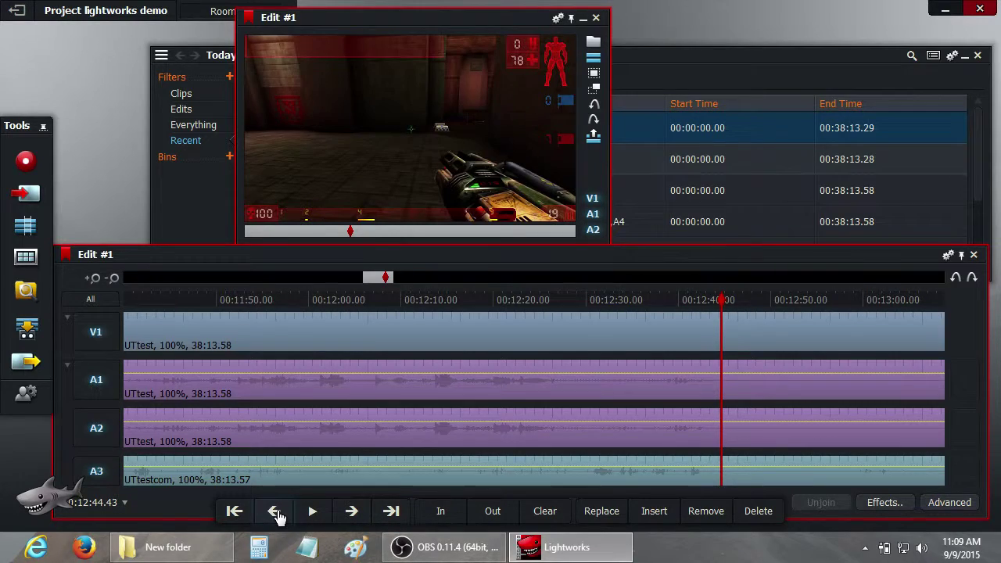
{"action": "left_click", "coordinate": [354, 520]}
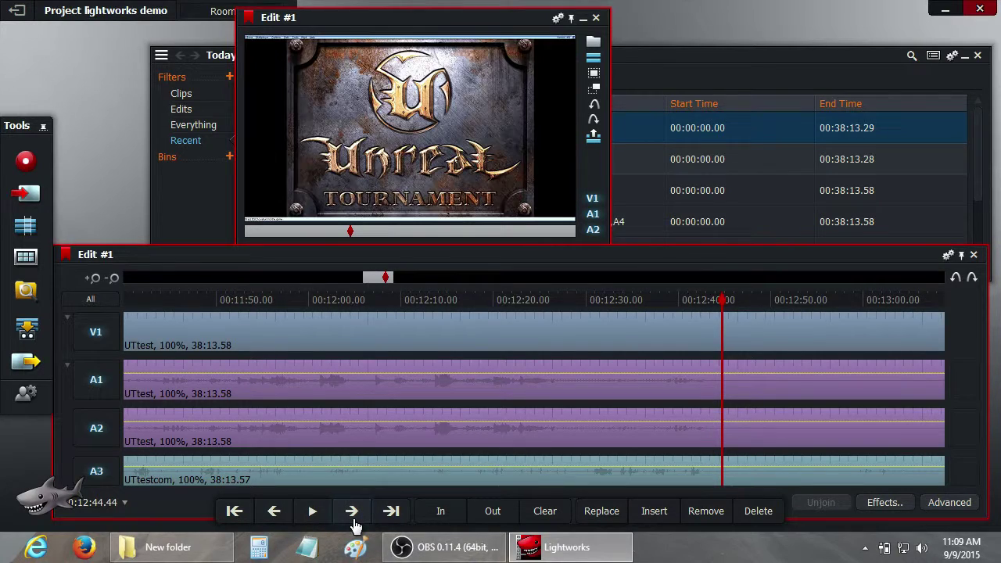
{"action": "left_click", "coordinate": [276, 512]}
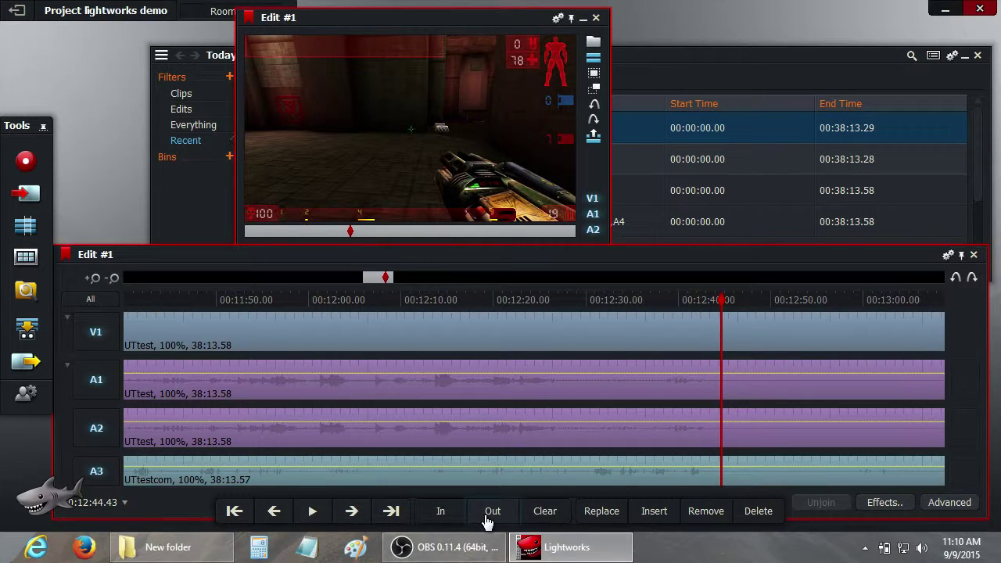
Set the in point at 12:44.43 and move the playhead ahead to about 19:17
{"action": "left_click", "coordinate": [441, 512]}
{"action": "left_click_drag", "start_coordinate": [722, 305], "coordinate": [620, 368]}
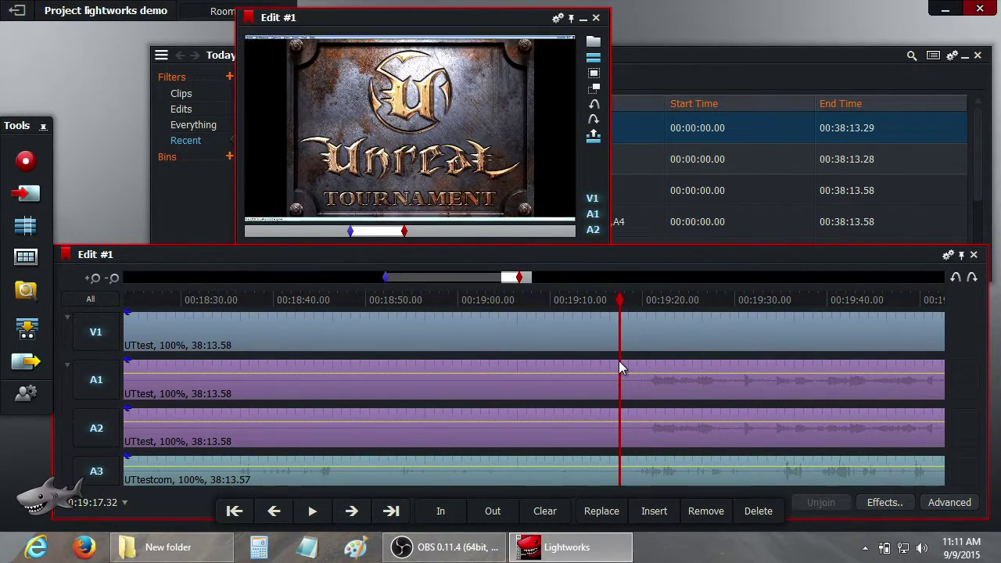
Step frame by frame around the end of the pause, reaching 19:17.44 then 19:17.45
{"action": "left_click", "coordinate": [353, 512]}
{"action": "left_click", "coordinate": [353, 511]}
{"action": "left_click", "coordinate": [353, 511]}
{"action": "left_click", "coordinate": [353, 511]}
{"action": "left_click", "coordinate": [353, 512]}
{"action": "left_click", "coordinate": [353, 512]}
{"action": "left_click", "coordinate": [274, 512]}
{"action": "left_click", "coordinate": [275, 512]}
{"action": "left_click", "coordinate": [275, 511]}
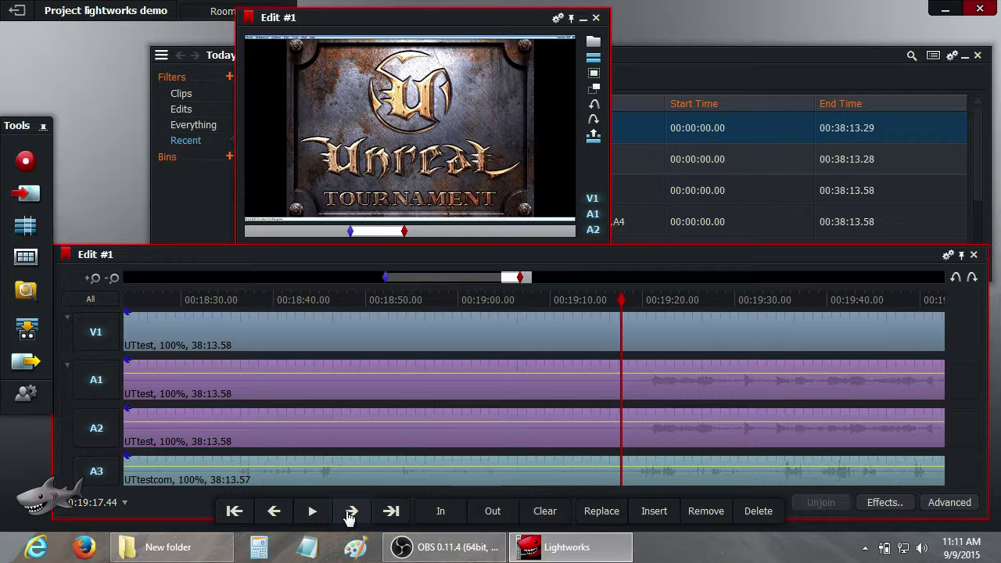
{"action": "left_click", "coordinate": [351, 511]}
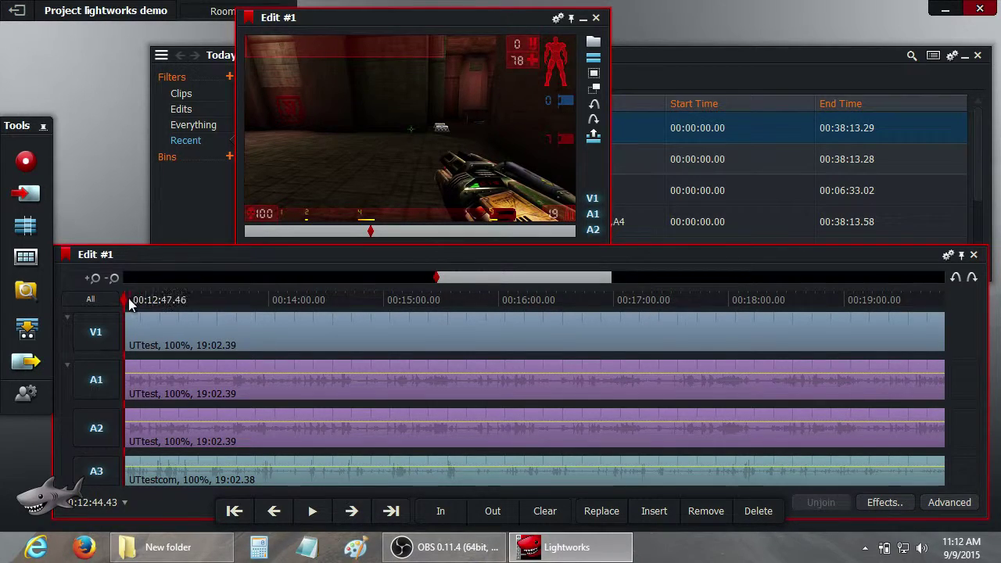
{"action": "left_click", "coordinate": [274, 510]}
{"action": "left_click", "coordinate": [274, 511]}
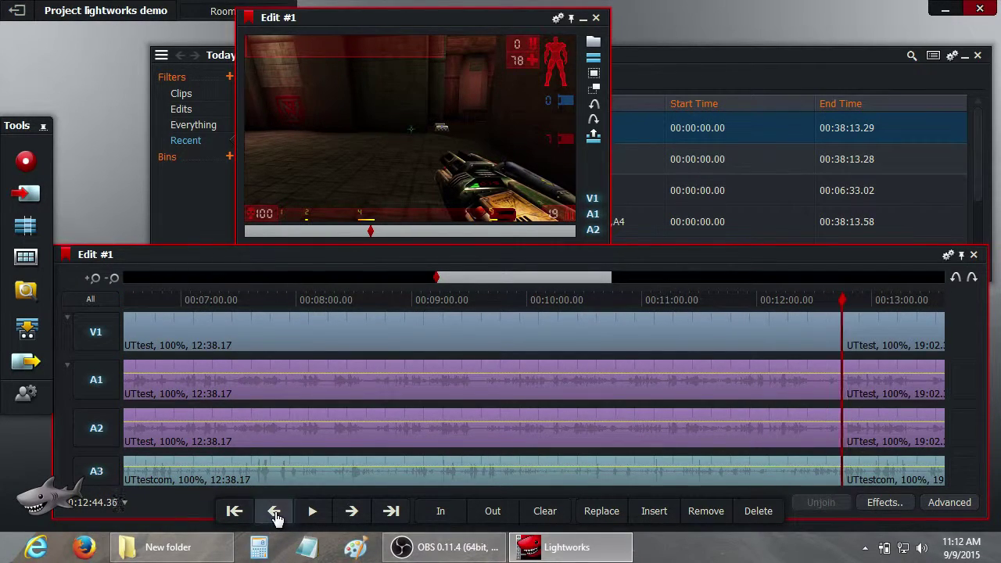
{"action": "left_click", "coordinate": [274, 511]}
{"action": "left_click", "coordinate": [274, 510]}
{"action": "left_click", "coordinate": [274, 511]}
{"action": "left_click", "coordinate": [313, 512]}
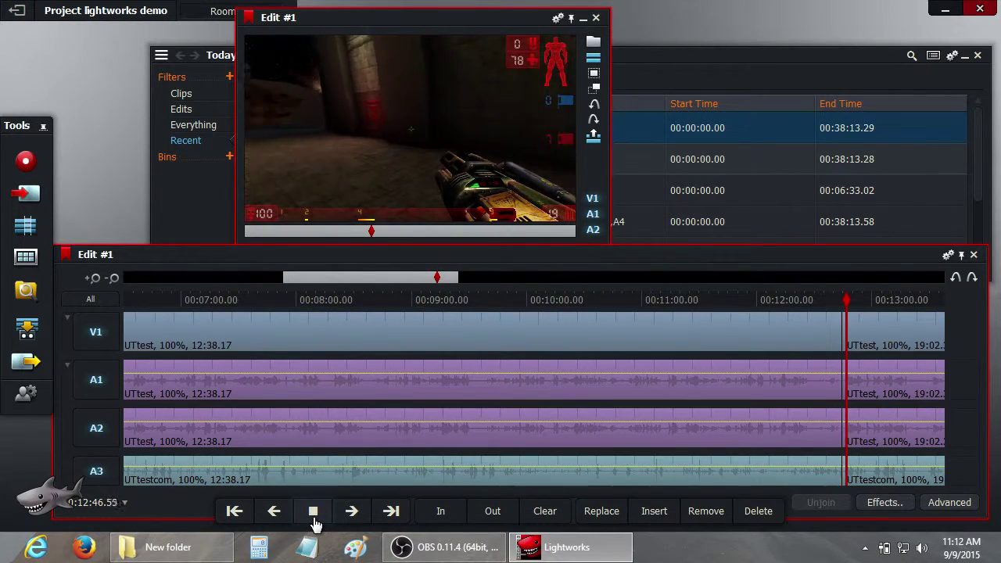
{"action": "left_click", "coordinate": [314, 516]}
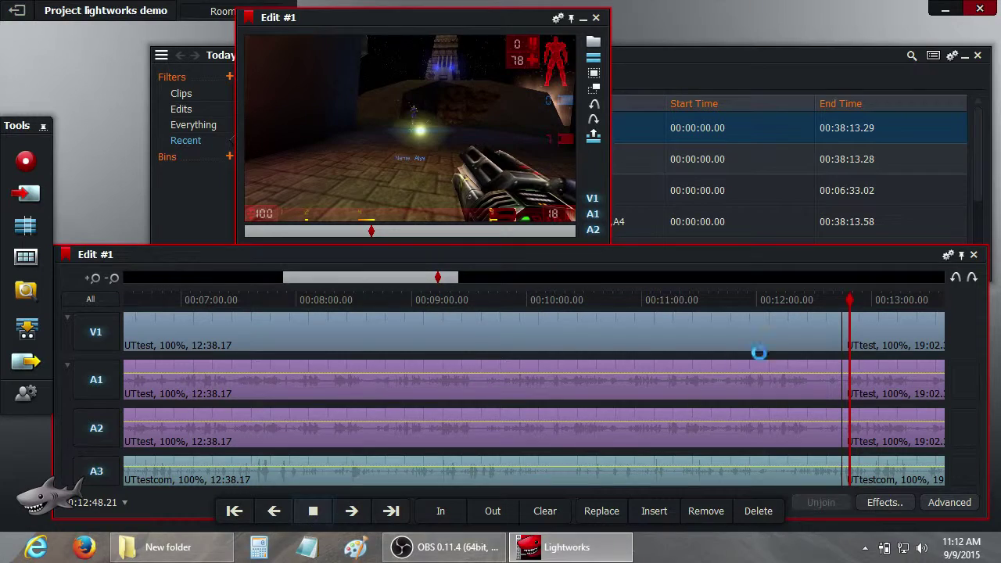
{"action": "left_click_drag", "start_coordinate": [852, 303], "coordinate": [832, 306]}
{"action": "left_click", "coordinate": [313, 513]}
{"action": "left_click", "coordinate": [313, 514]}
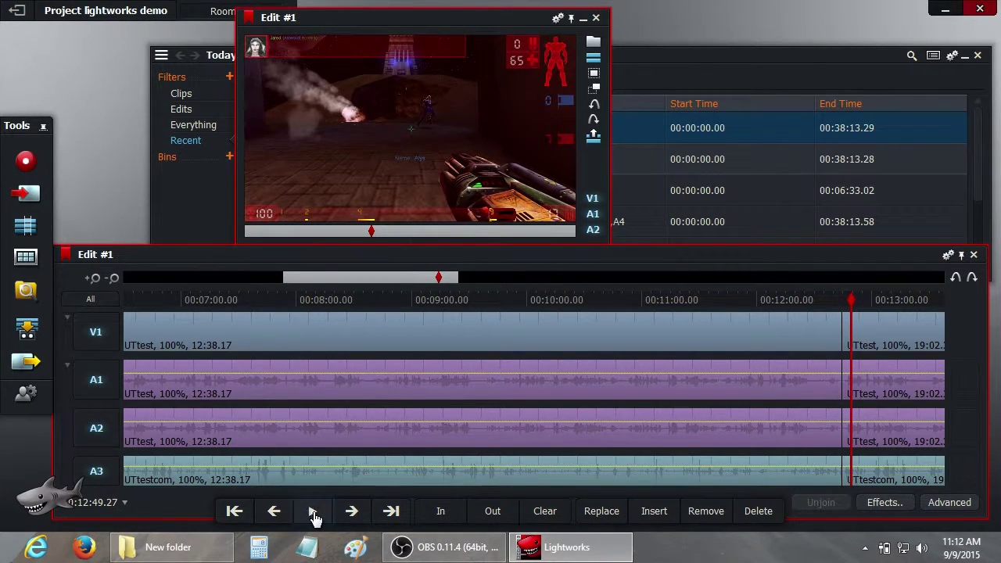